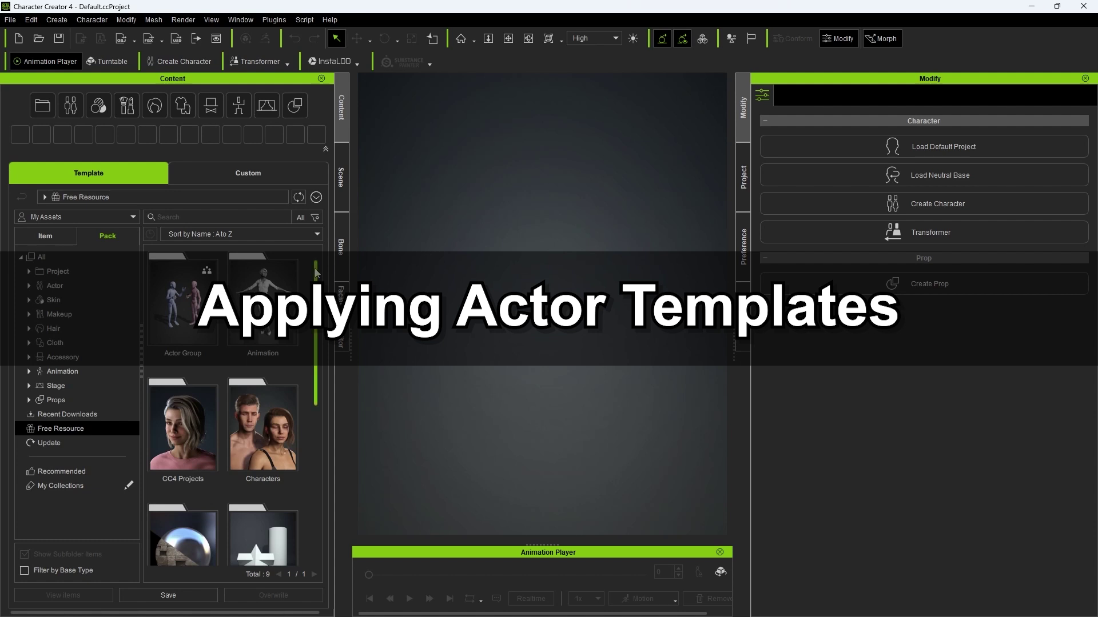
Scroll the Free Resource pack grid to reveal the Characters pack.
{"action": "mouse_move", "coordinate": [316, 273]}
{"action": "left_mouse_down"}
{"action": "mouse_move", "coordinate": [312, 422]}
{"action": "mouse_move", "coordinate": [300, 263]}
{"action": "left_mouse_up"}
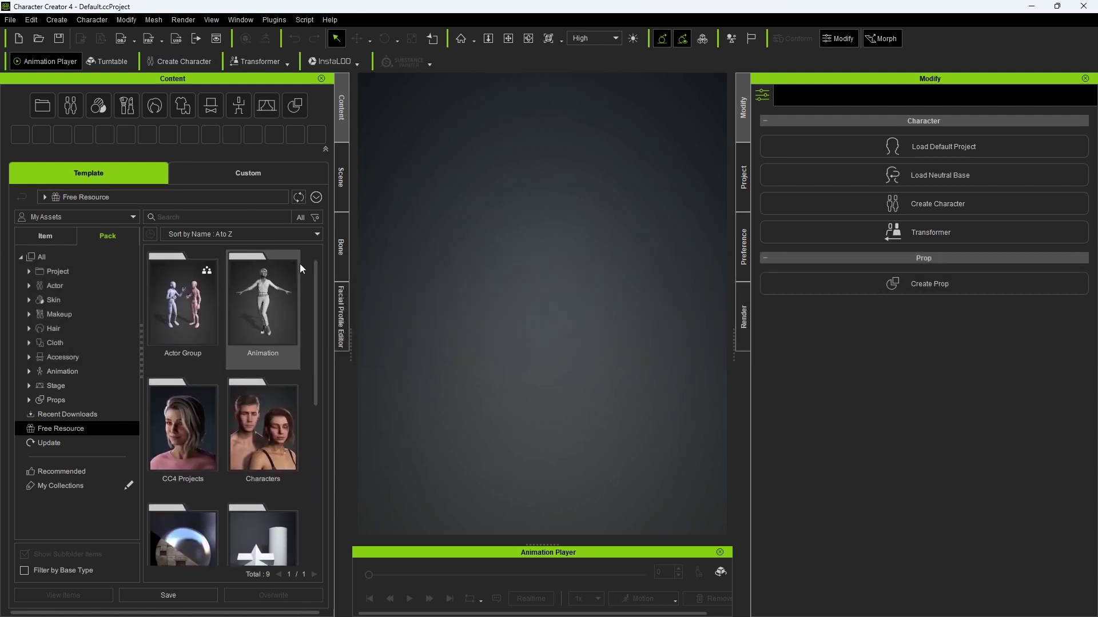
Open the Characters pack and load CC4 Camila.ccAvatar into the viewport.
{"action": "double_click", "coordinate": [272, 403]}
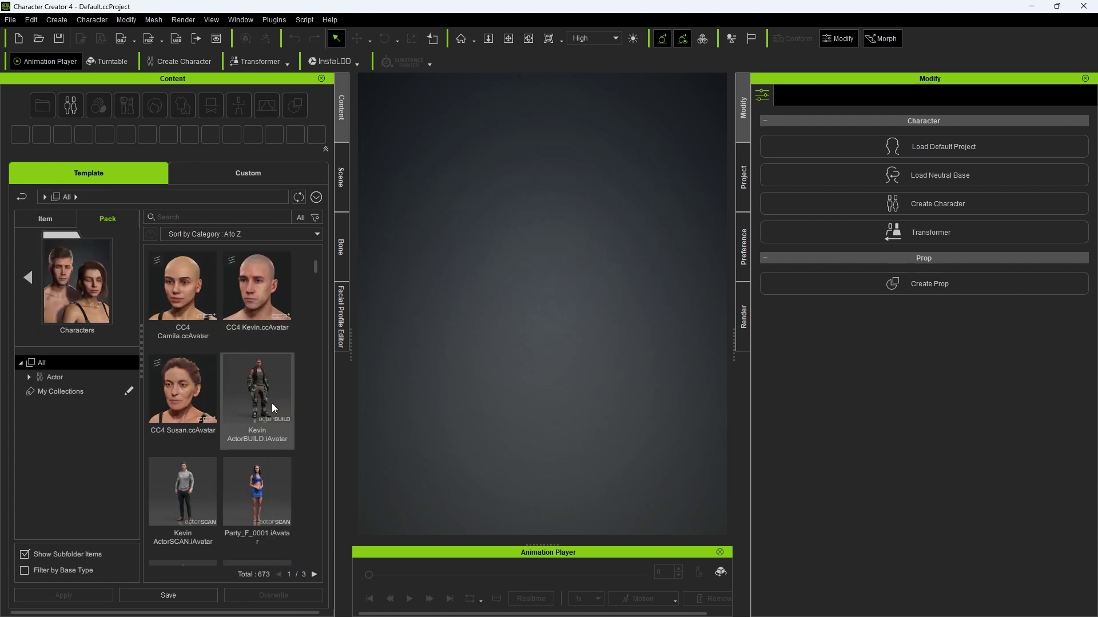
{"action": "double_click", "coordinate": [173, 298]}
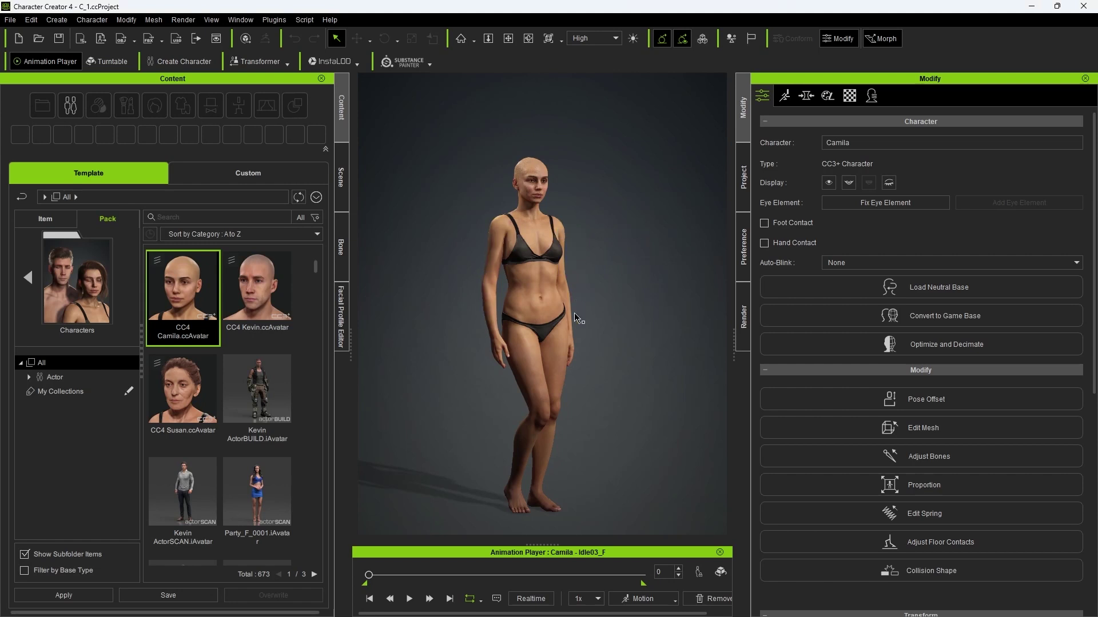
Frame Camila's torso at a three-quarter angle and show the Morph Sliders tab.
{"action": "right_click_drag", "start_coordinate": [603, 343], "coordinate": [626, 112]}
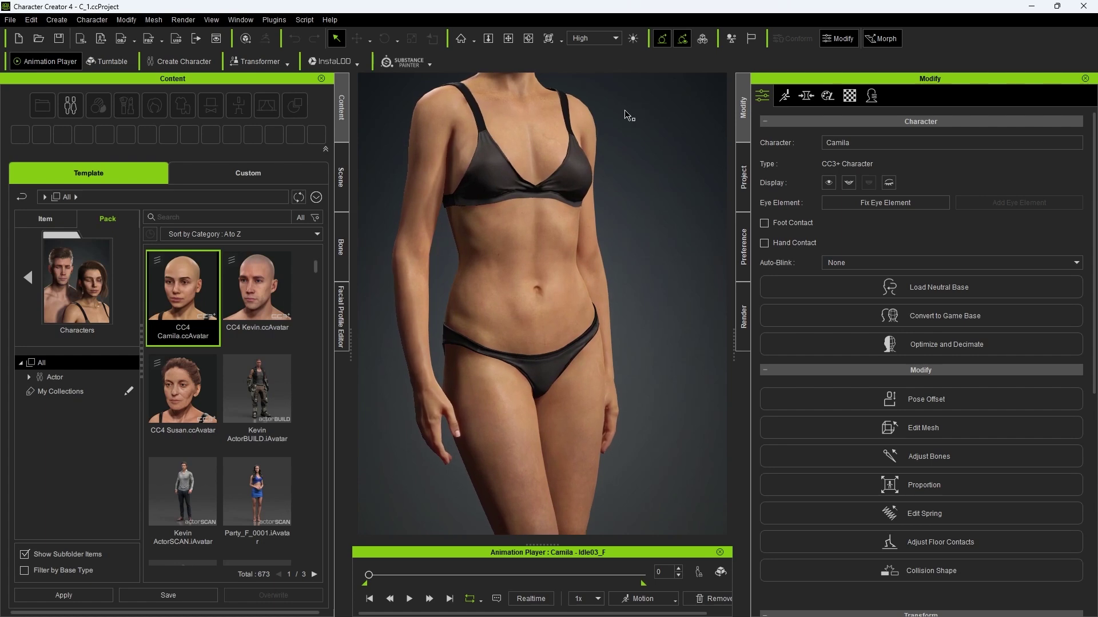
{"action": "left_click", "coordinate": [554, 152]}
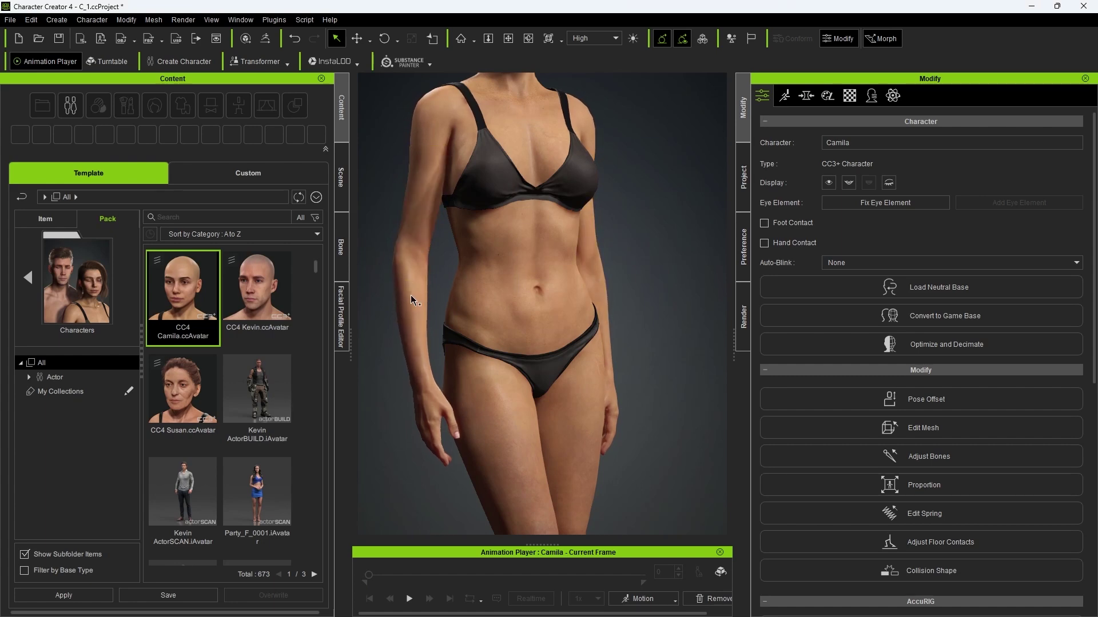
{"action": "right_click_drag", "start_coordinate": [542, 229], "coordinate": [571, 249]}
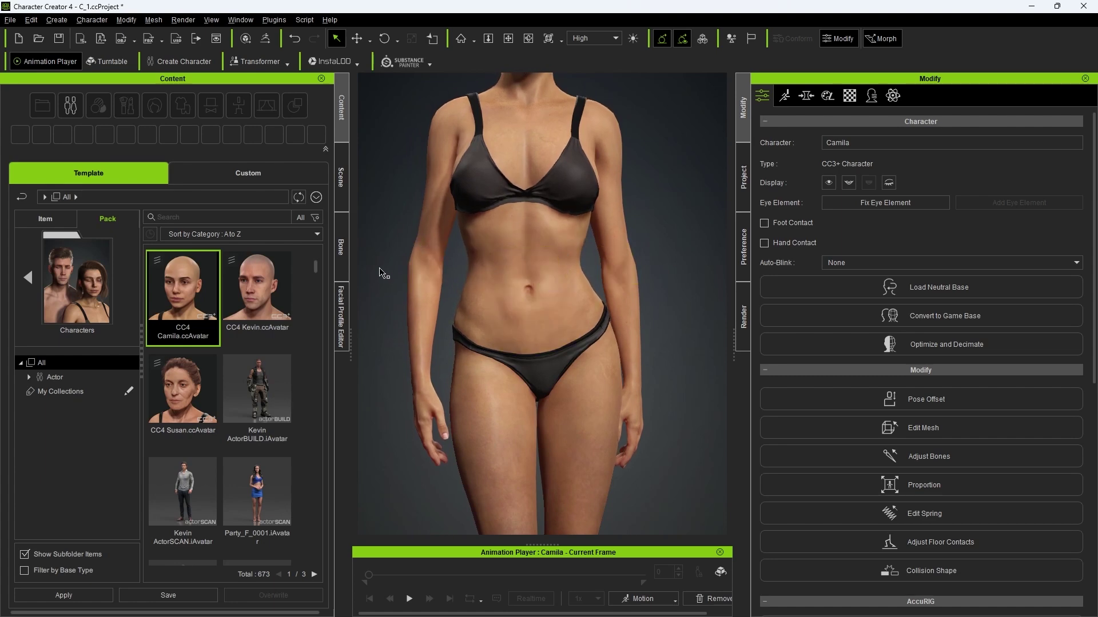
{"action": "right_click_drag", "start_coordinate": [383, 274], "coordinate": [648, 274]}
{"action": "scroll", "coordinate": [589, 284], "scroll_direction": "up", "scroll_amount": 6}
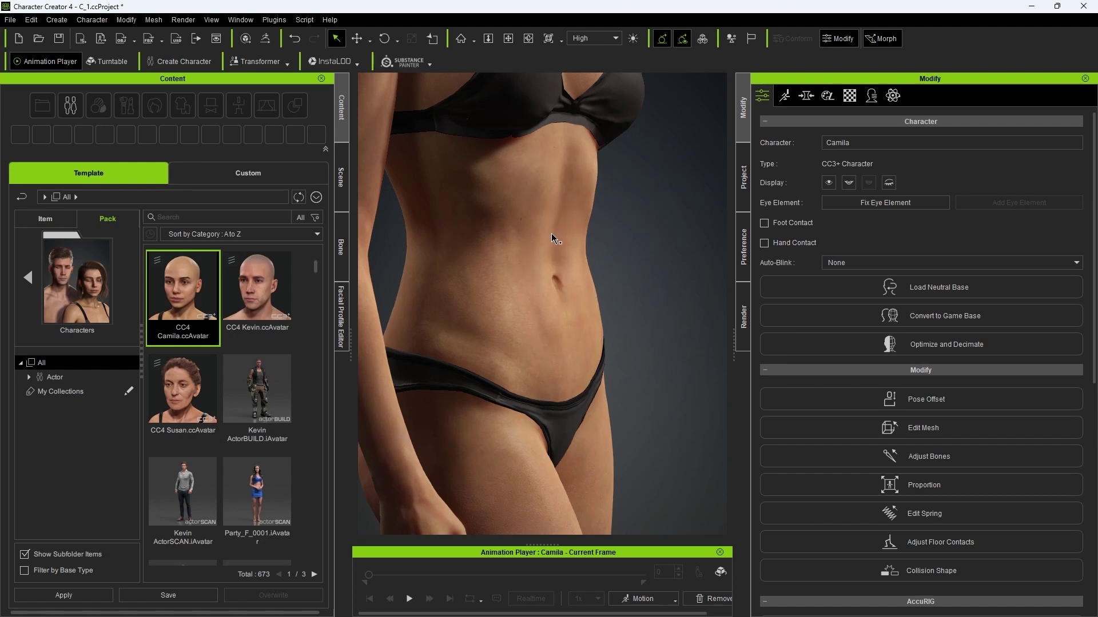
{"action": "left_click", "coordinate": [670, 246]}
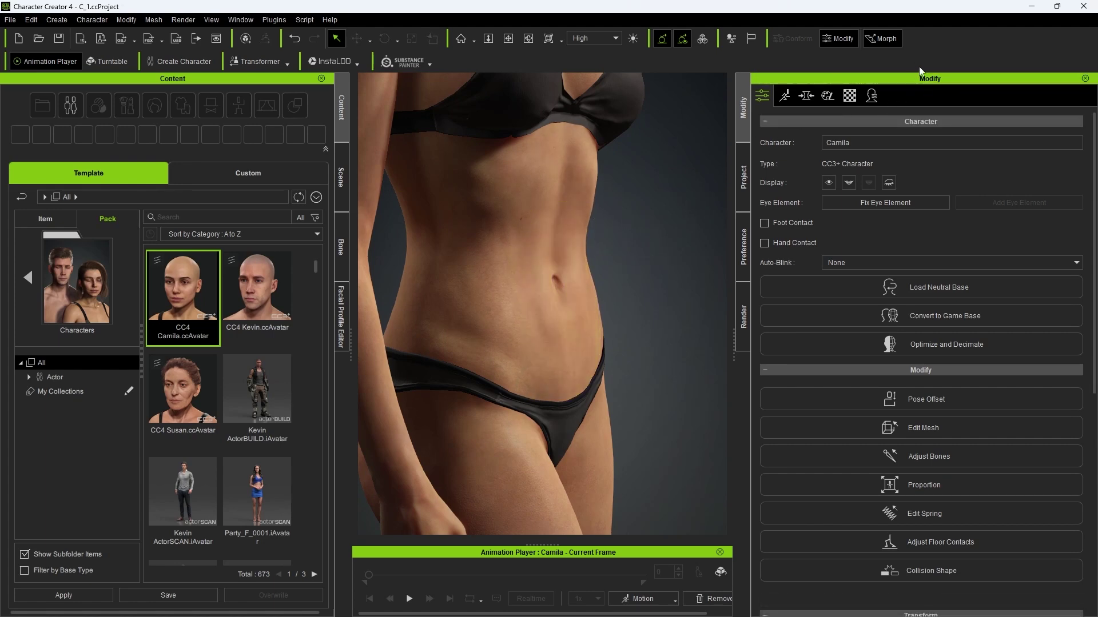
{"action": "left_click", "coordinate": [806, 98]}
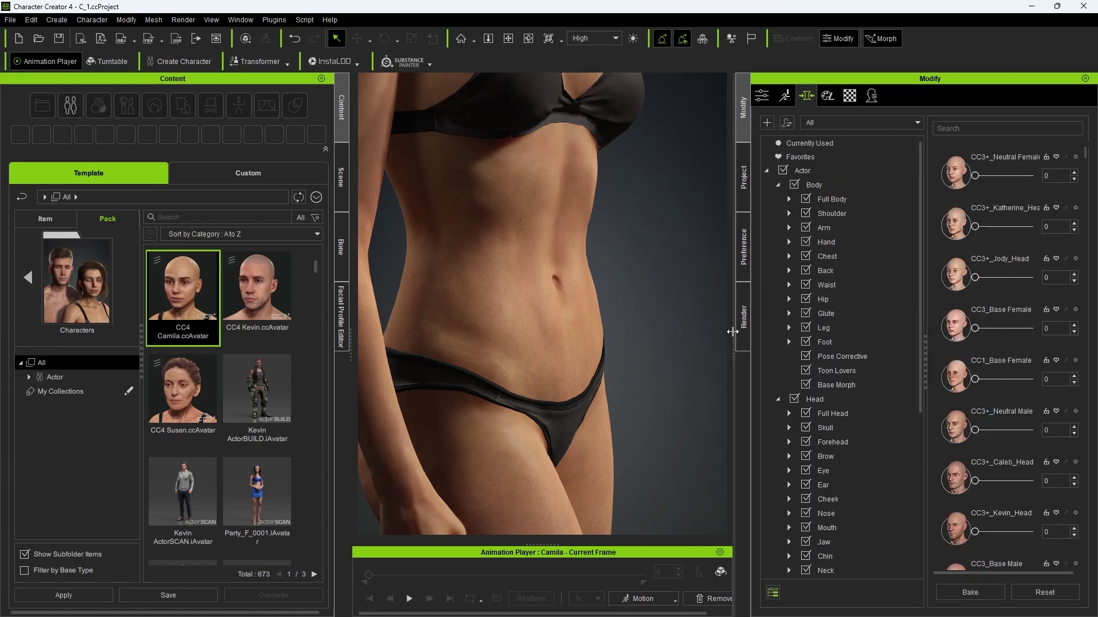
Widen the Modify panel and set the Waist morph Abs Upper Contour to 50.
{"action": "left_click_drag", "start_coordinate": [734, 323], "coordinate": [685, 329]}
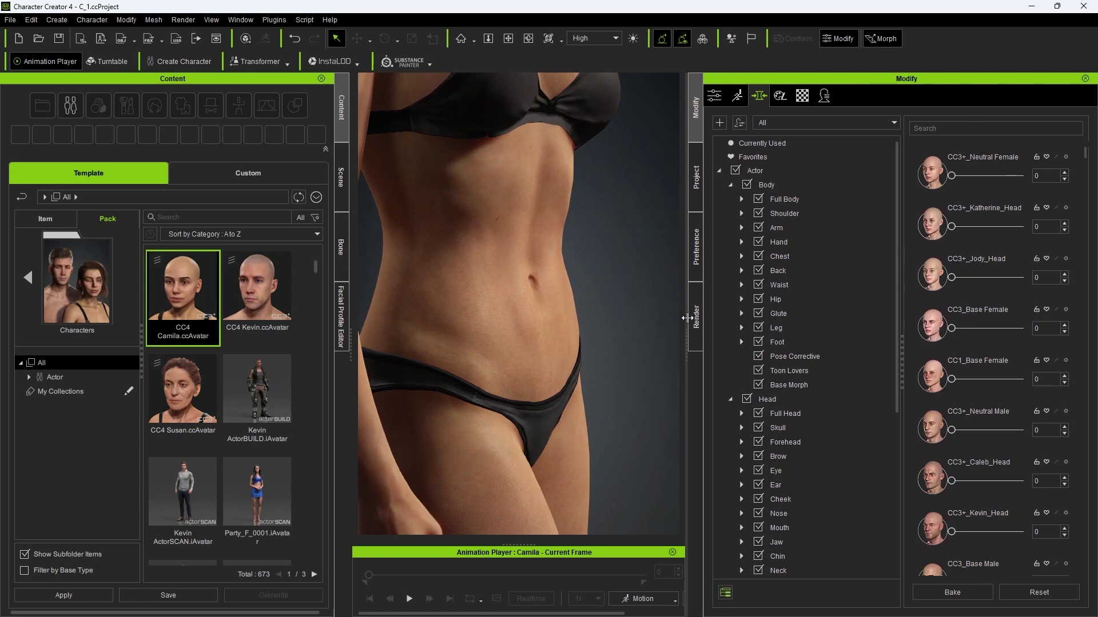
{"action": "scroll", "coordinate": [951, 244], "scroll_direction": "down", "scroll_amount": 5}
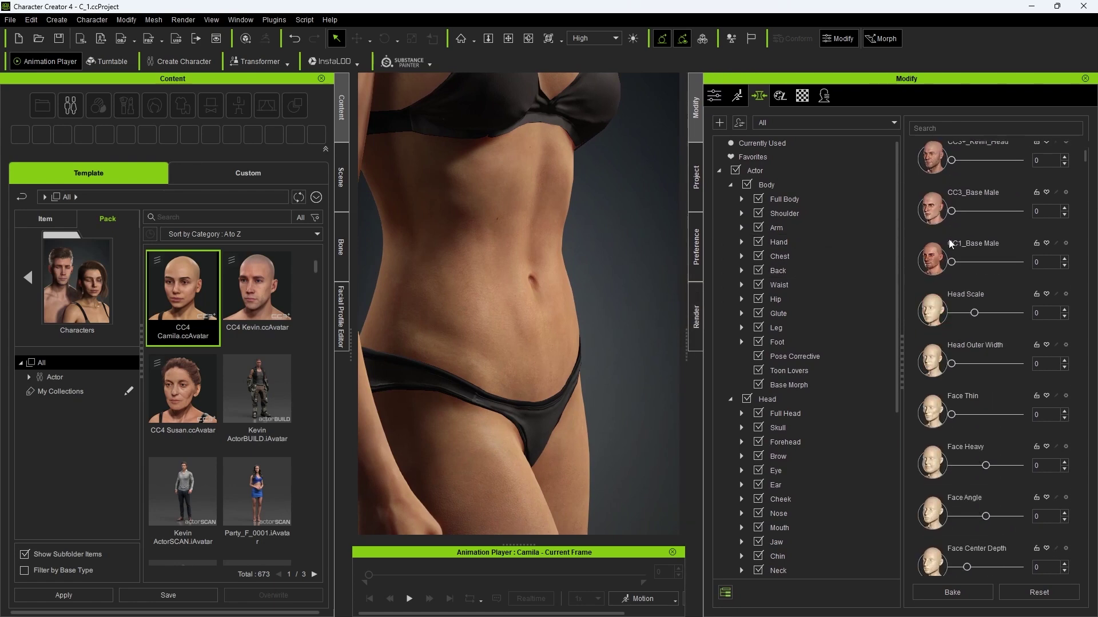
{"action": "scroll", "coordinate": [949, 240], "scroll_direction": "down", "scroll_amount": 5}
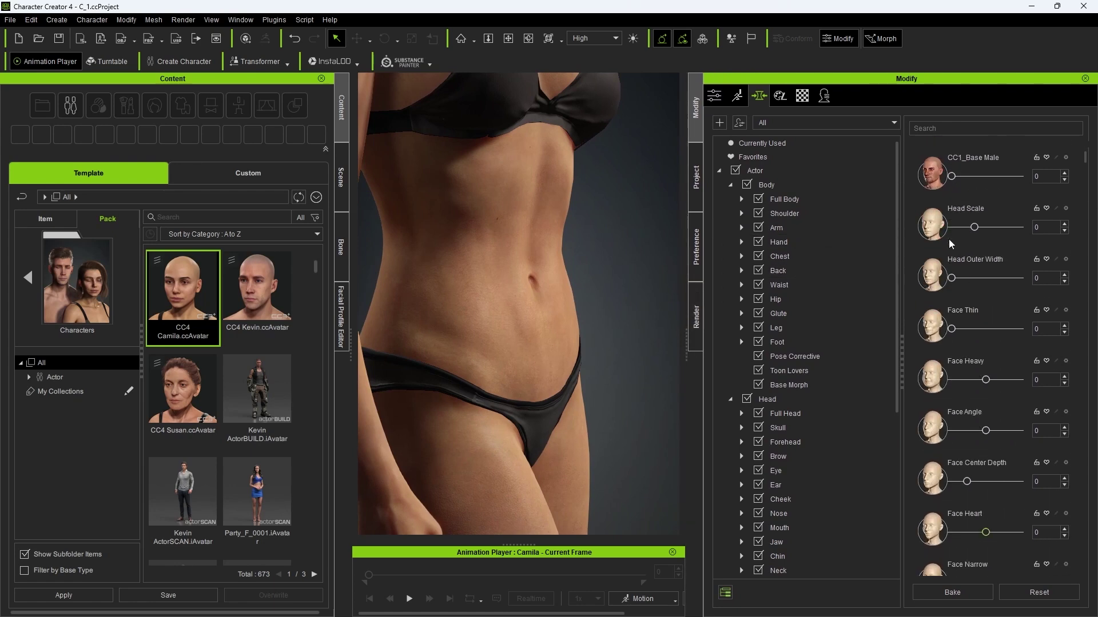
{"action": "left_click", "coordinate": [840, 218]}
{"action": "left_click", "coordinate": [839, 229]}
{"action": "left_click", "coordinate": [840, 245]}
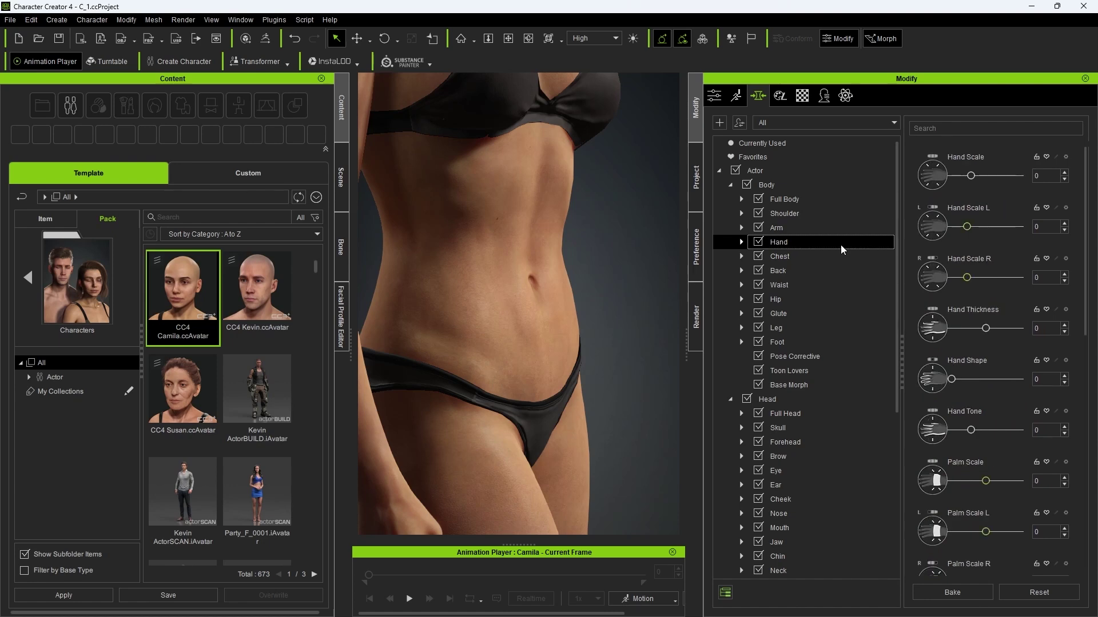
{"action": "left_click", "coordinate": [849, 256]}
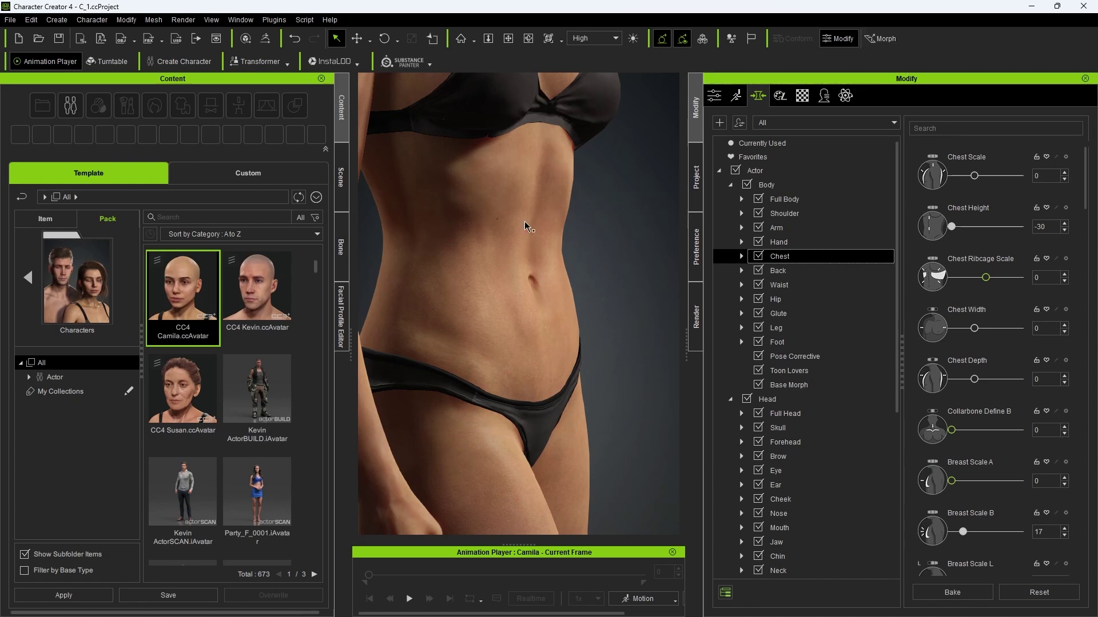
{"action": "left_click", "coordinate": [799, 284]}
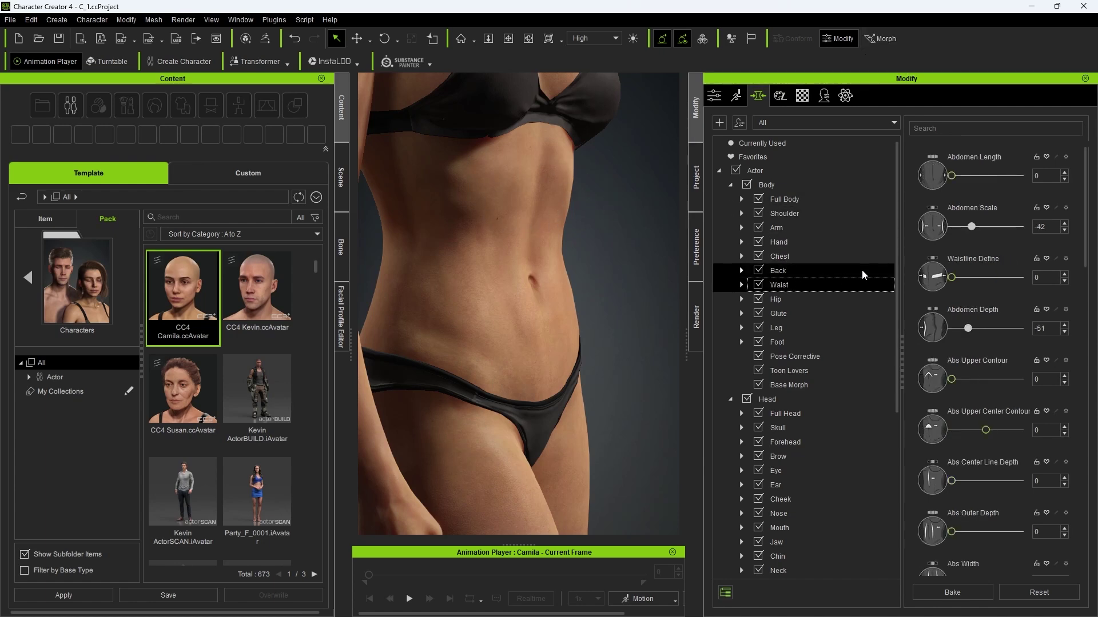
{"action": "scroll", "coordinate": [959, 306], "scroll_direction": "down", "scroll_amount": 1}
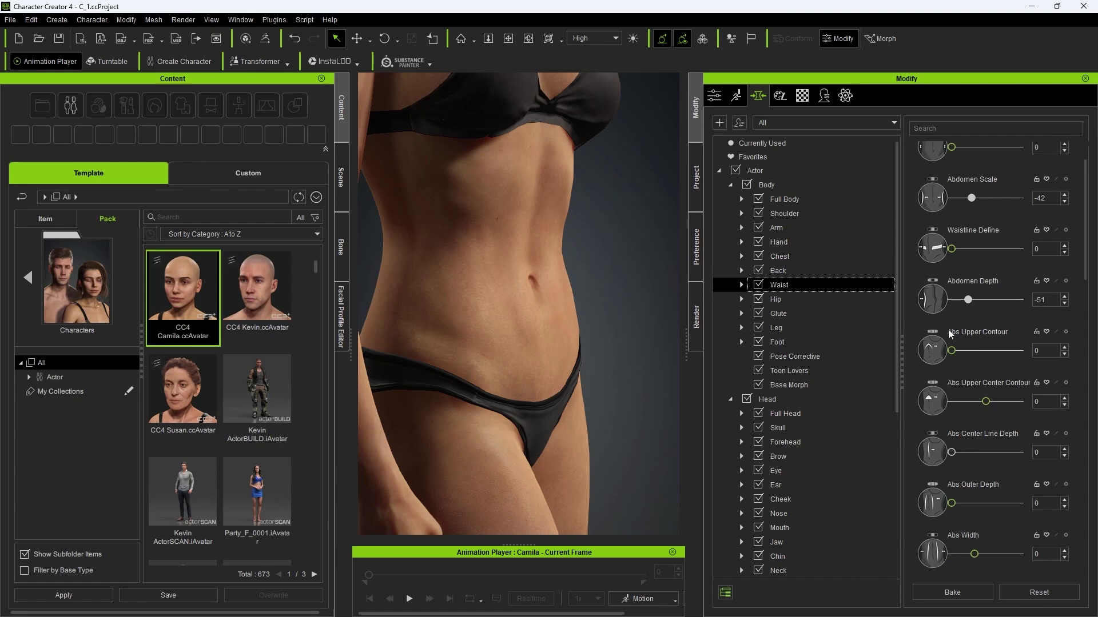
{"action": "left_click_drag", "start_coordinate": [952, 351], "coordinate": [973, 353]}
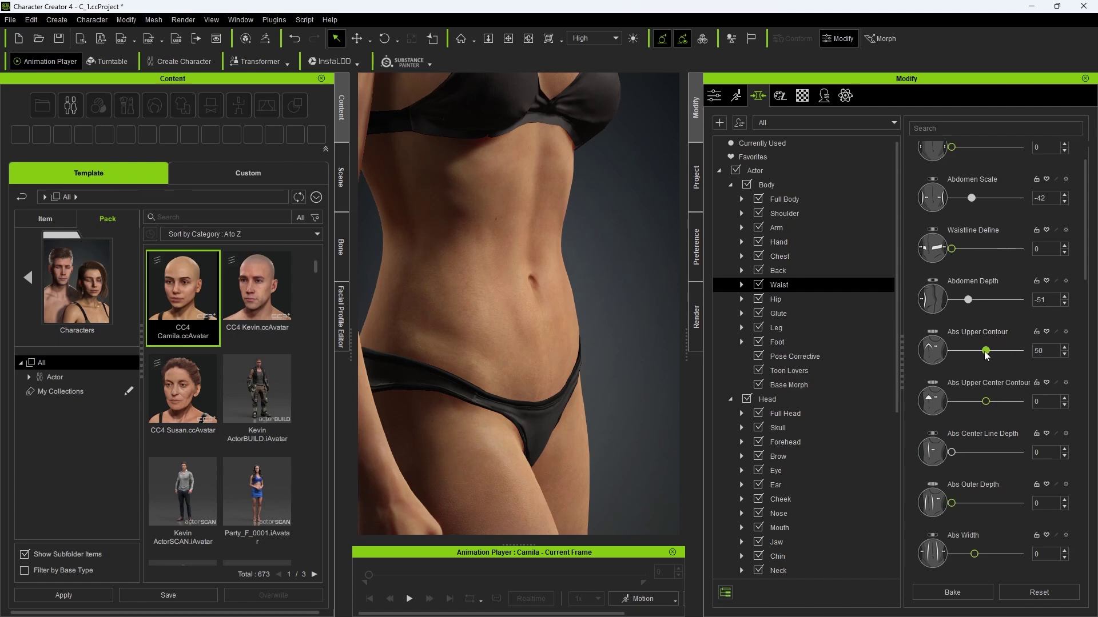
From the back view, set the Hip morph Hip Length A to 49.
{"action": "right_click_drag", "start_coordinate": [449, 287], "coordinate": [529, 281]}
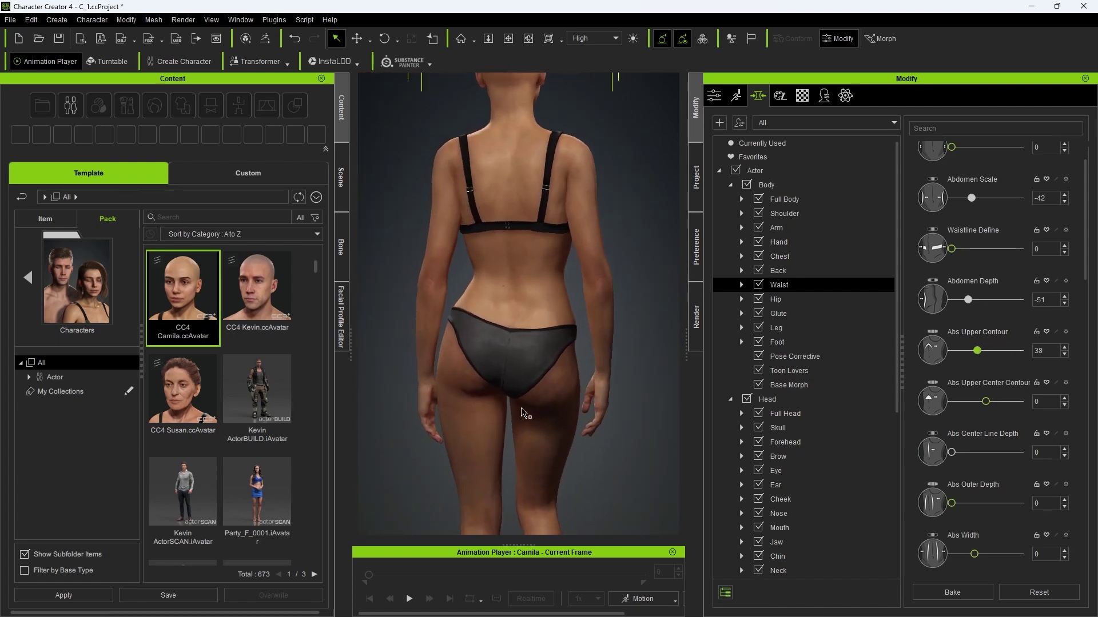
{"action": "left_click", "coordinate": [783, 298]}
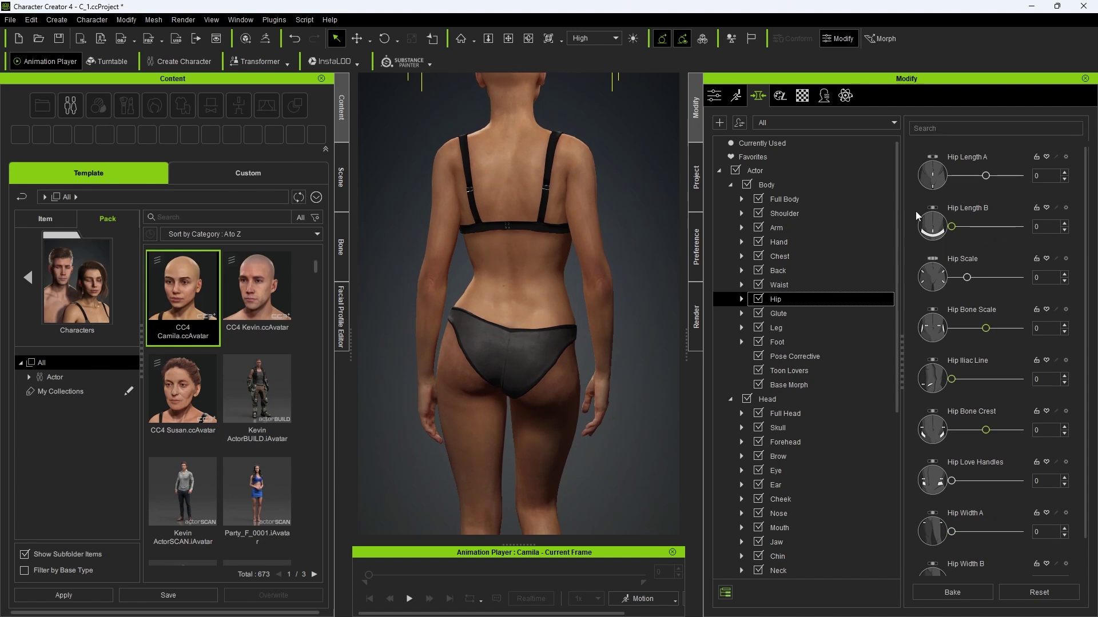
{"action": "left_click_drag", "start_coordinate": [986, 176], "coordinate": [1001, 177]}
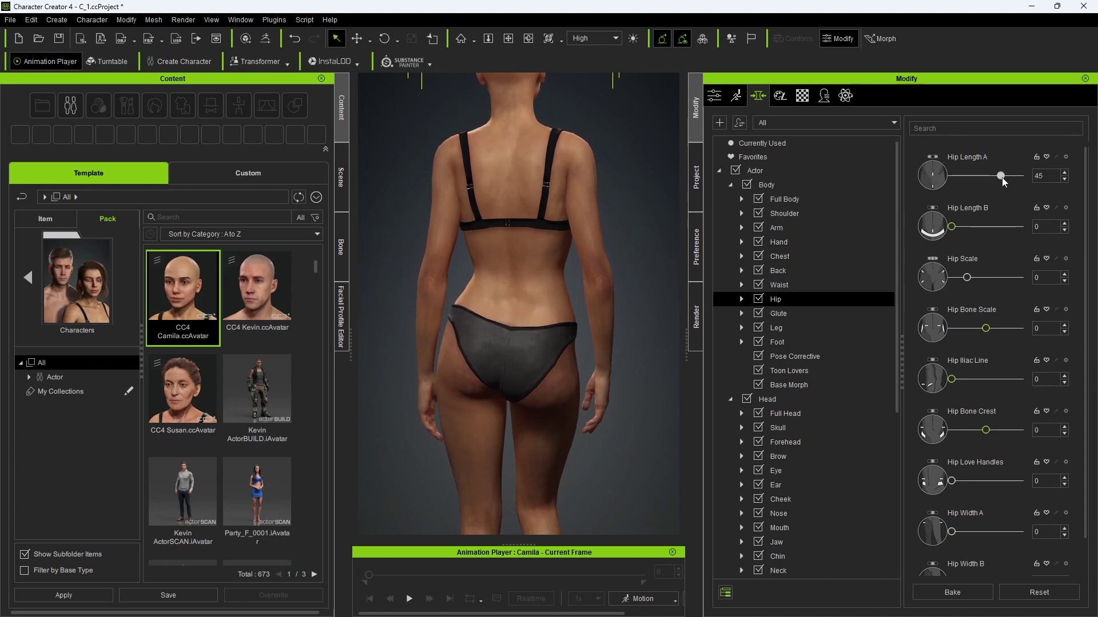
Shorten Camila's legs to a Leg Length of -11.
{"action": "scroll", "coordinate": [604, 366], "scroll_direction": "down", "scroll_amount": 5}
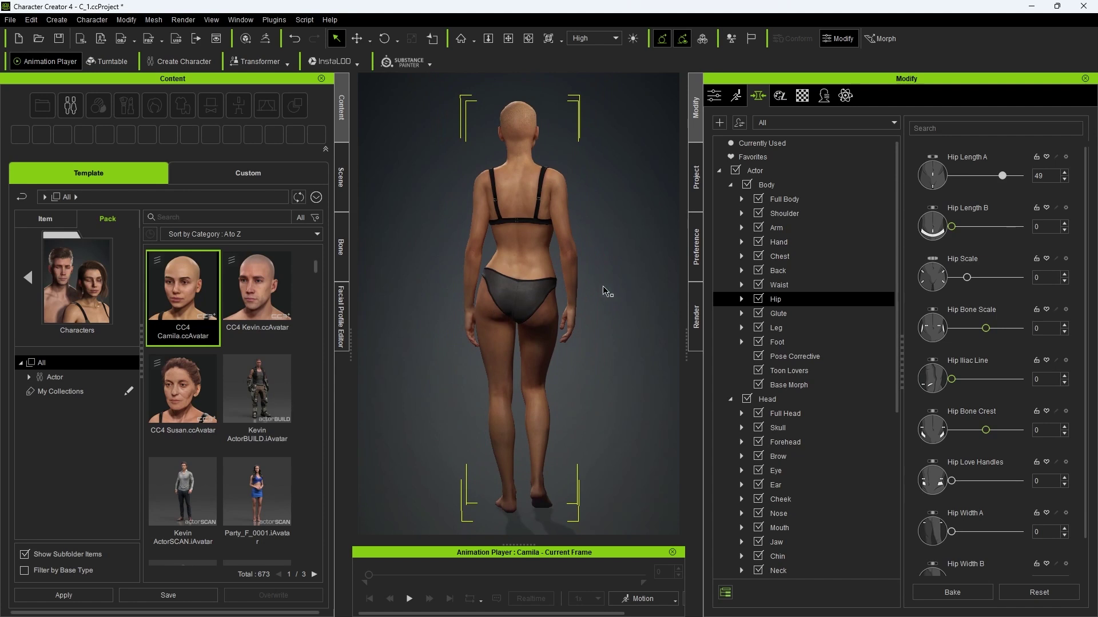
{"action": "left_click", "coordinate": [776, 327]}
{"action": "left_click_drag", "start_coordinate": [986, 176], "coordinate": [979, 176]}
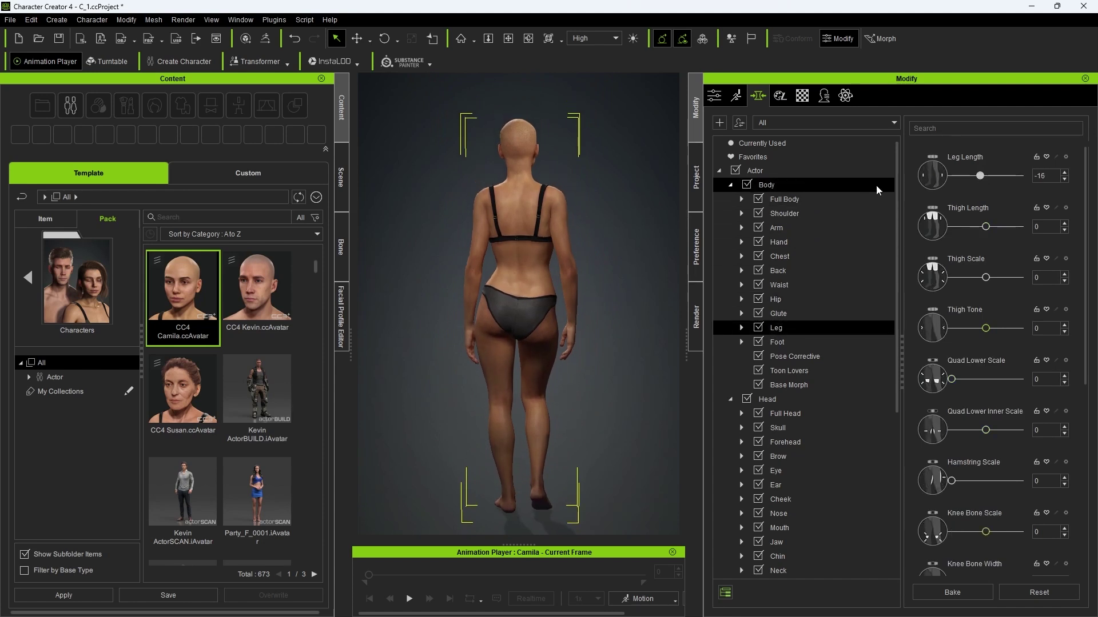
{"action": "double_click", "coordinate": [977, 163]}
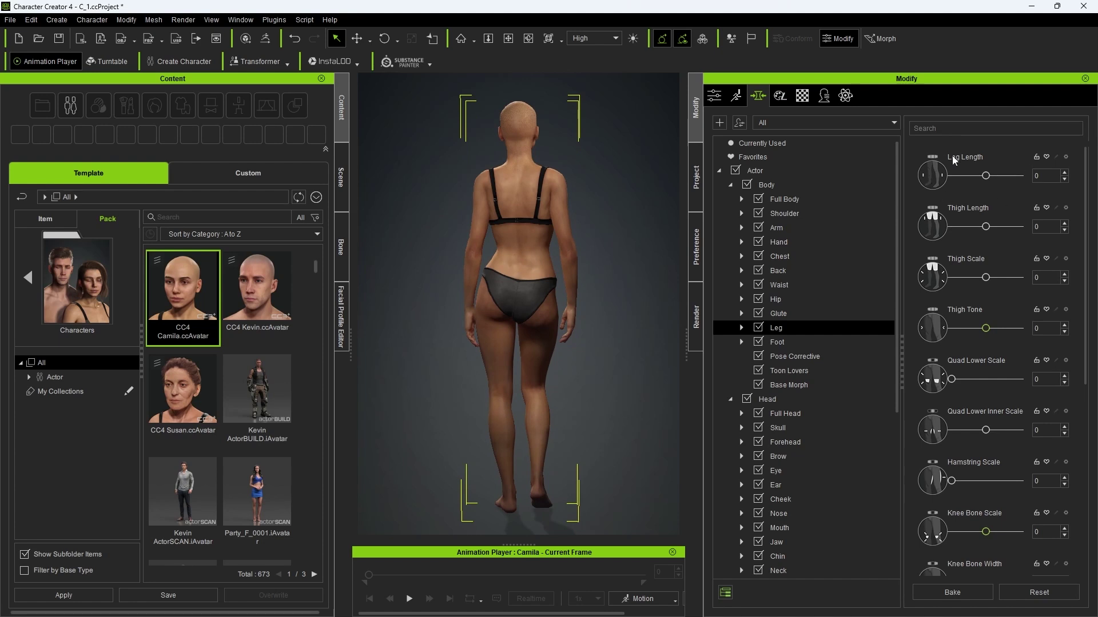
{"action": "left_click_drag", "start_coordinate": [985, 177], "coordinate": [978, 176]}
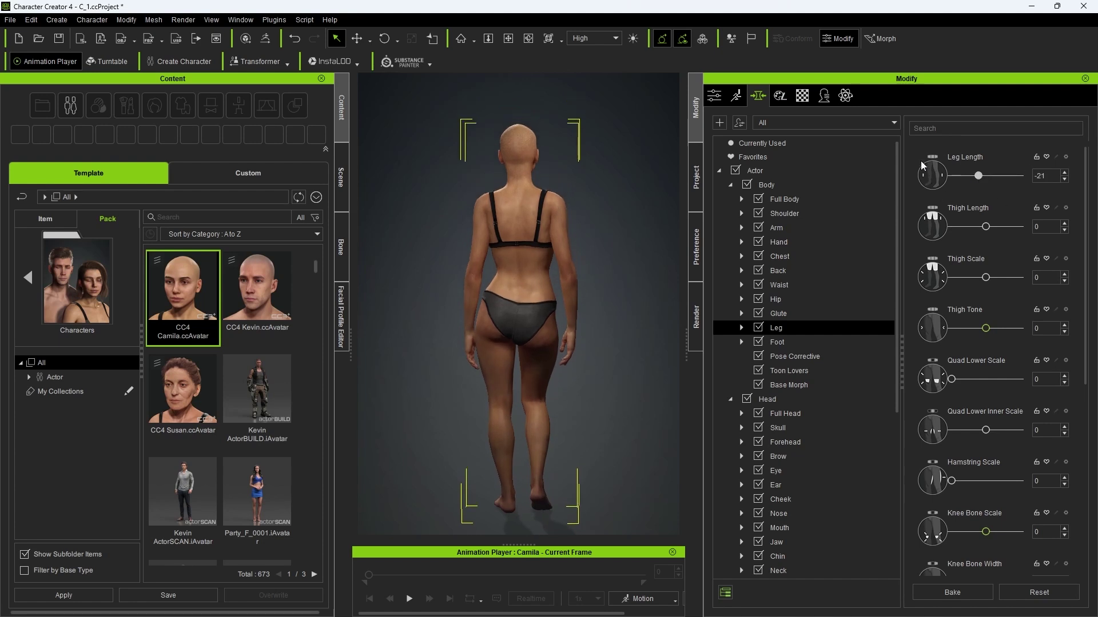
{"action": "double_click", "coordinate": [938, 179]}
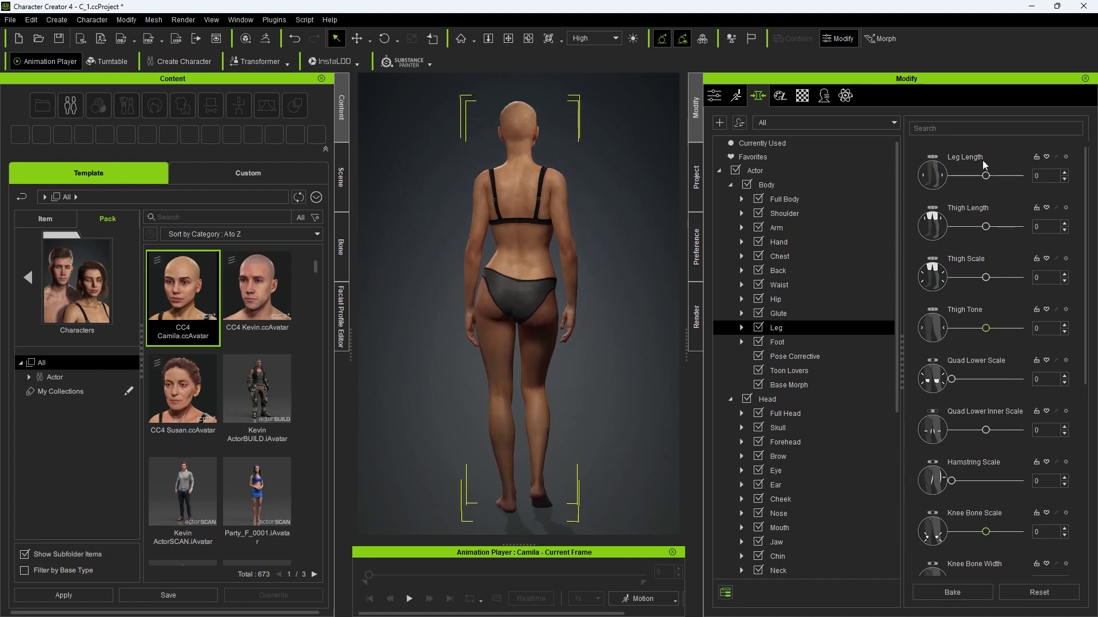
{"action": "left_click_drag", "start_coordinate": [986, 176], "coordinate": [981, 177]}
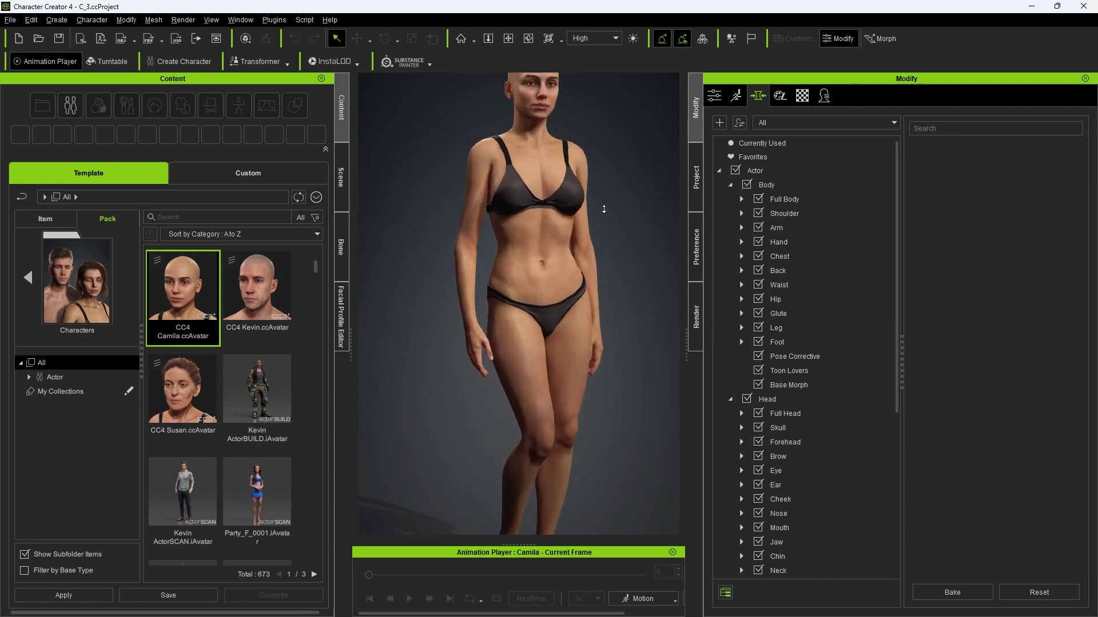
Under Full Body > General, set Body Thin to 21.
{"action": "scroll", "coordinate": [604, 209], "scroll_direction": "up", "scroll_amount": 5}
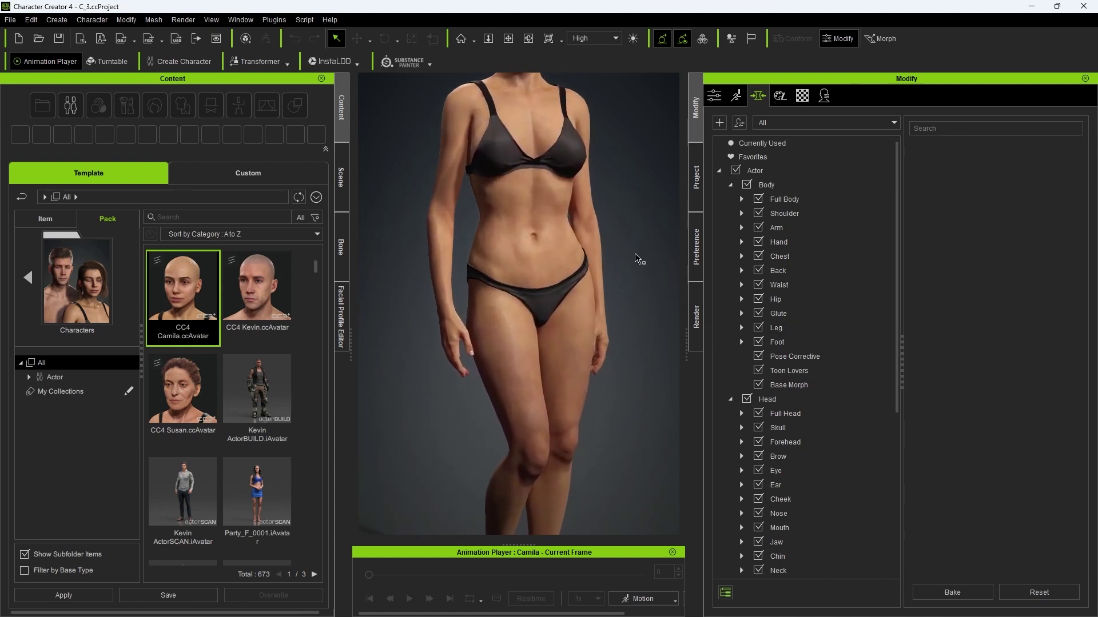
{"action": "left_click", "coordinate": [780, 200]}
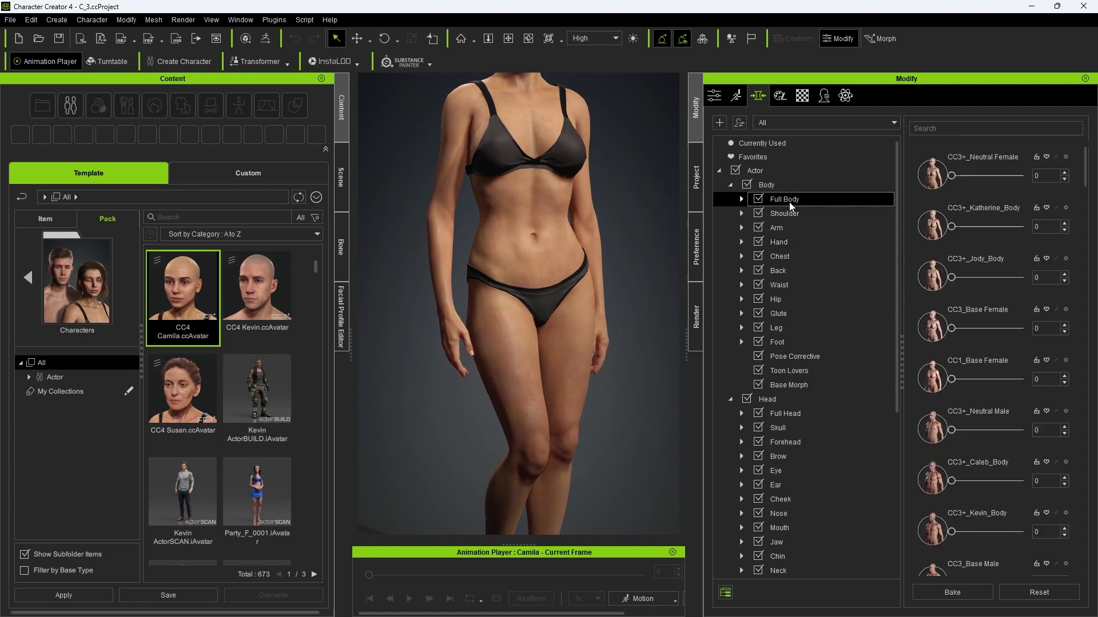
{"action": "left_click", "coordinate": [741, 199]}
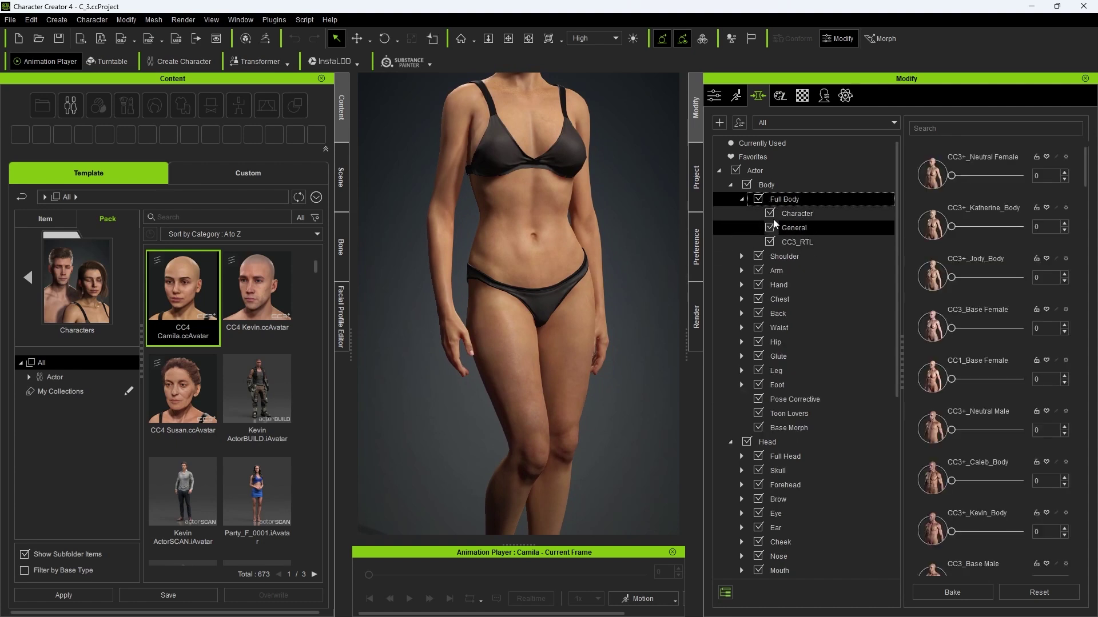
{"action": "left_click", "coordinate": [796, 227]}
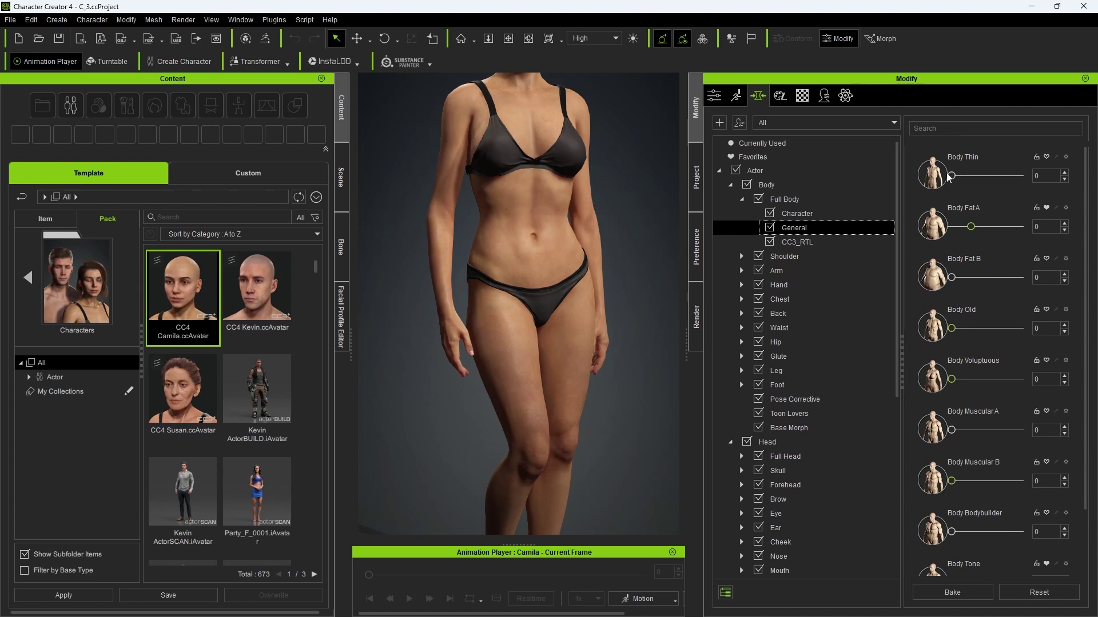
{"action": "left_click", "coordinate": [965, 179]}
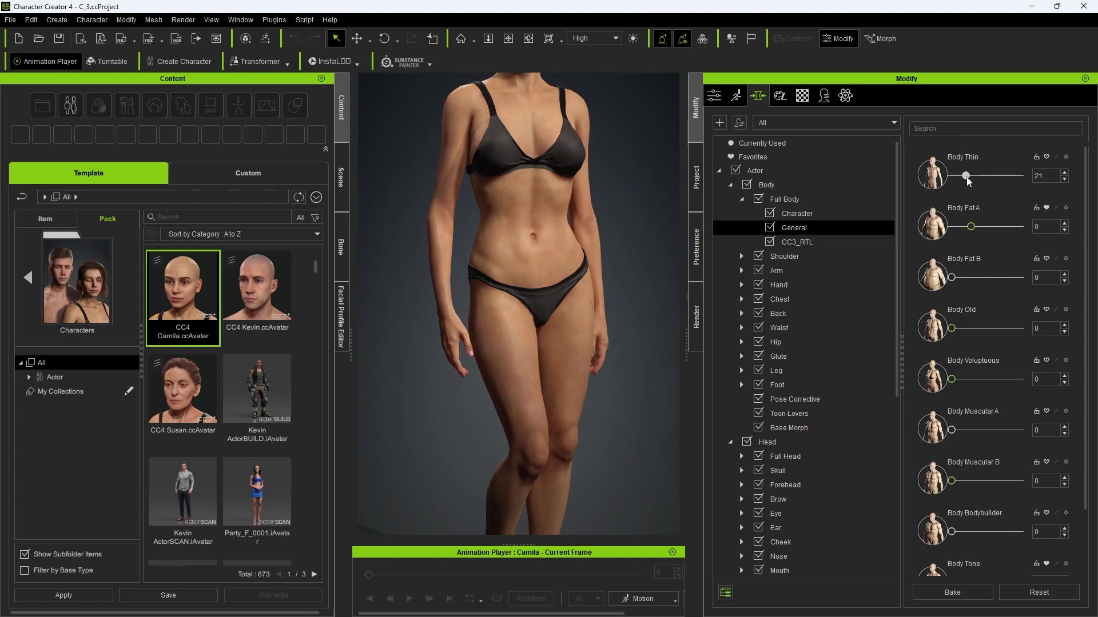
{"action": "scroll", "coordinate": [920, 191], "scroll_direction": "down", "scroll_amount": 4}
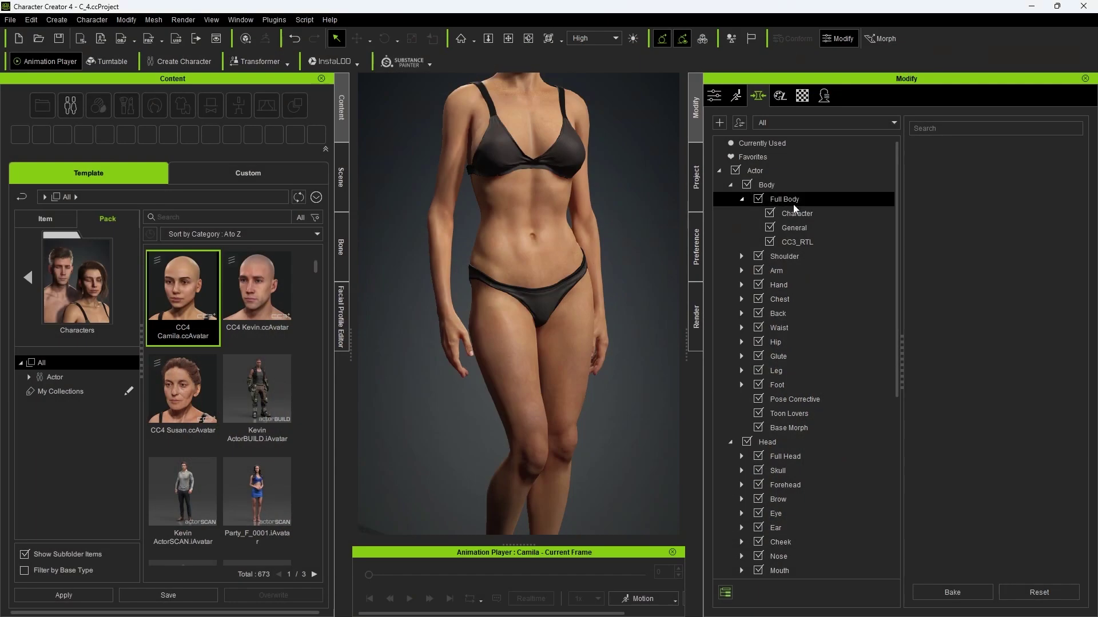
In the Character body presets, set CC4 Camila_Body to 0.
{"action": "left_click", "coordinate": [800, 215]}
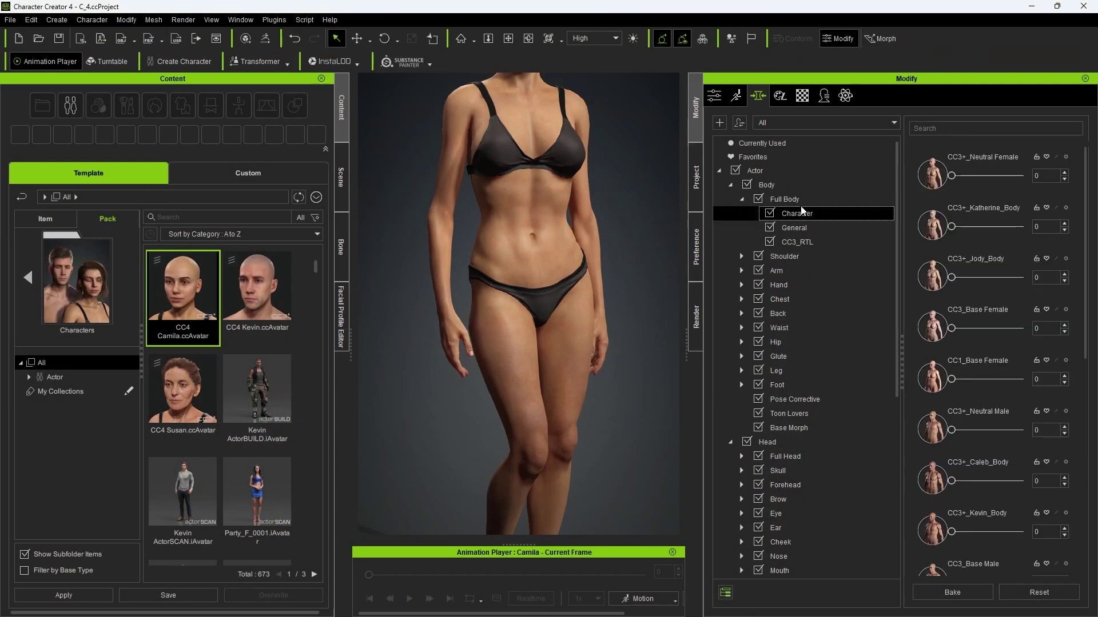
{"action": "scroll", "coordinate": [914, 194], "scroll_direction": "down", "scroll_amount": 6}
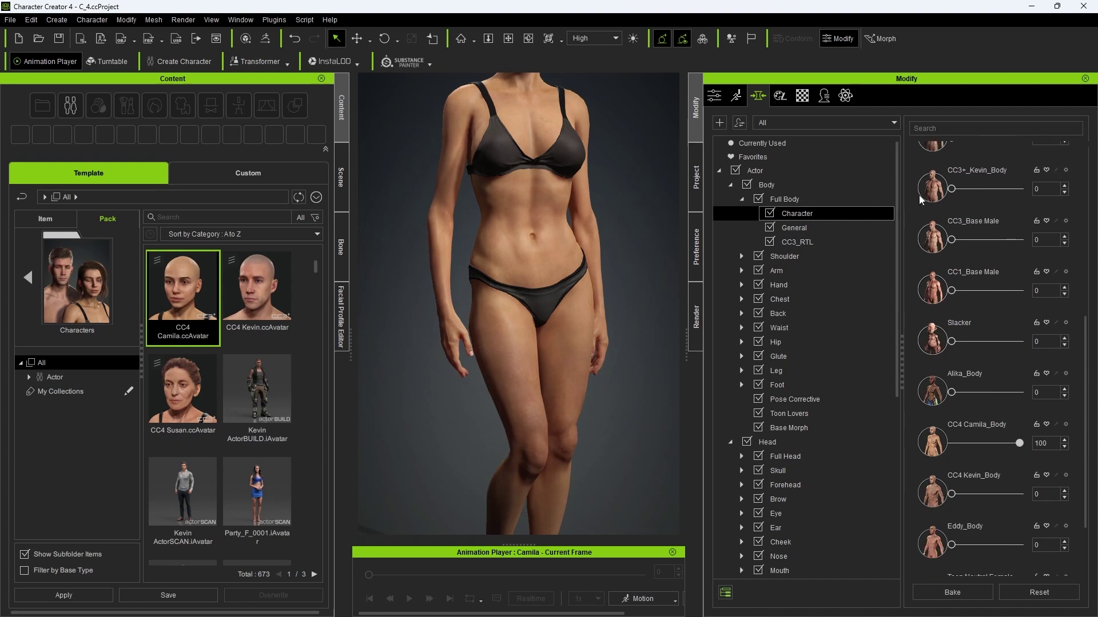
{"action": "scroll", "coordinate": [920, 199], "scroll_direction": "down", "scroll_amount": 2}
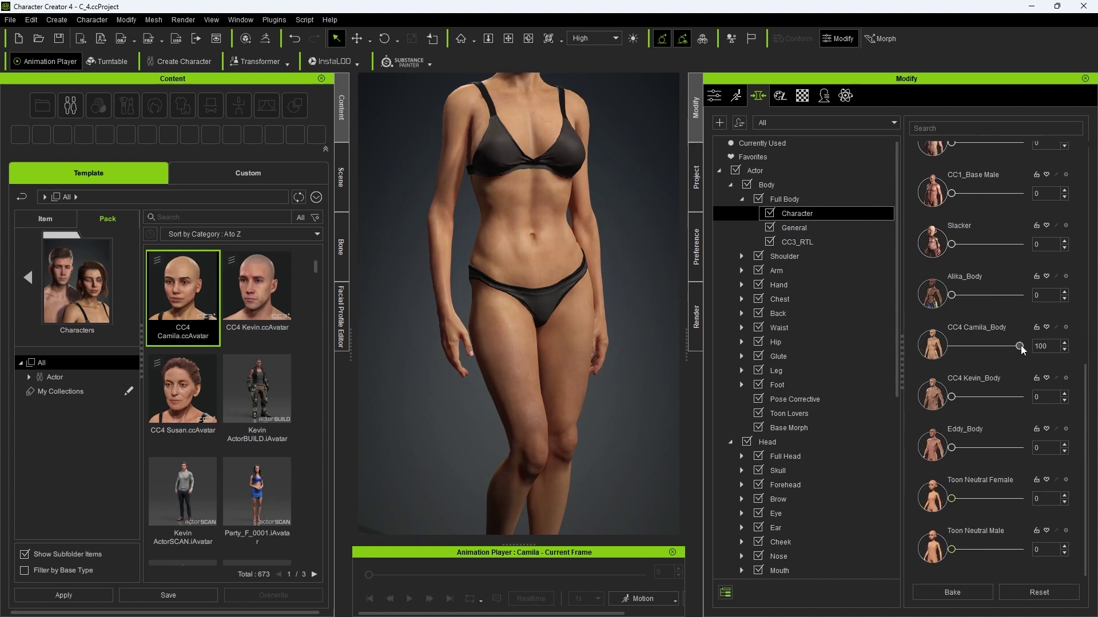
{"action": "left_click_drag", "start_coordinate": [1021, 345], "coordinate": [951, 345]}
{"action": "middle_click_drag", "start_coordinate": [652, 186], "coordinate": [633, 216]}
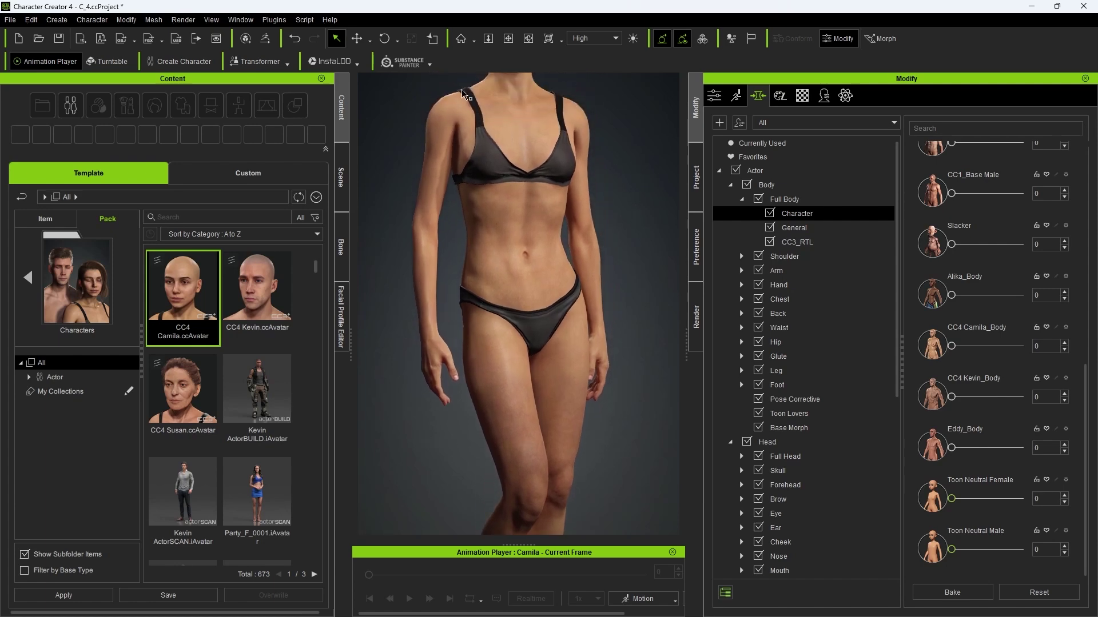
Raise CC3+_Neutral Female and CC3_Base Female body presets to 100.
{"action": "scroll", "coordinate": [1052, 273], "scroll_direction": "up", "scroll_amount": 5}
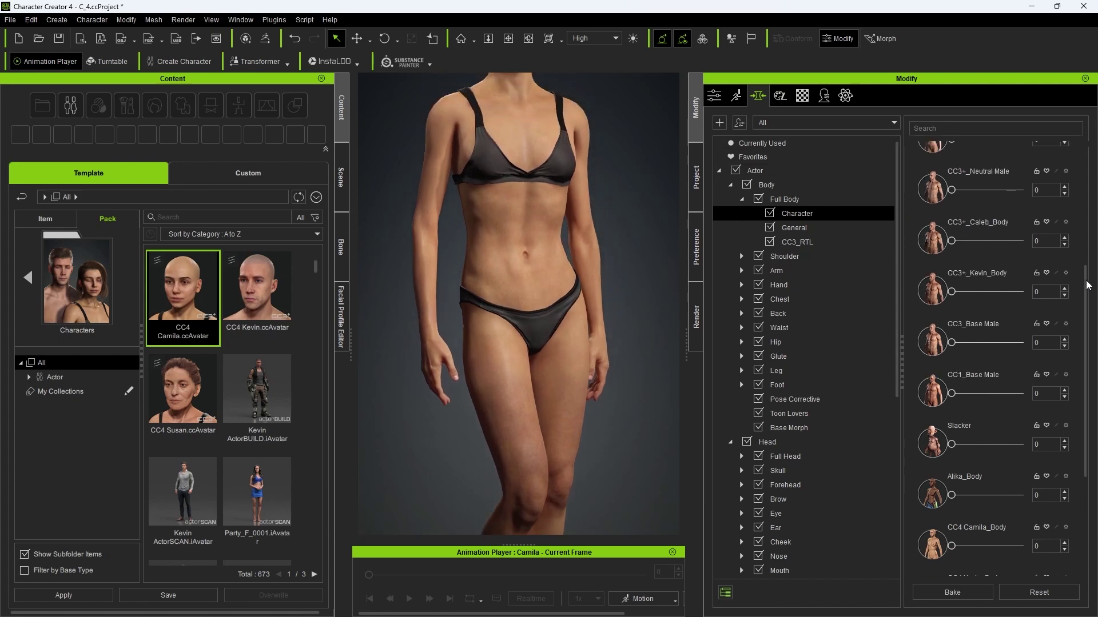
{"action": "mouse_move", "coordinate": [951, 175]}
{"action": "left_mouse_down"}
{"action": "mouse_move", "coordinate": [1019, 182]}
{"action": "mouse_move", "coordinate": [942, 179]}
{"action": "left_mouse_up"}
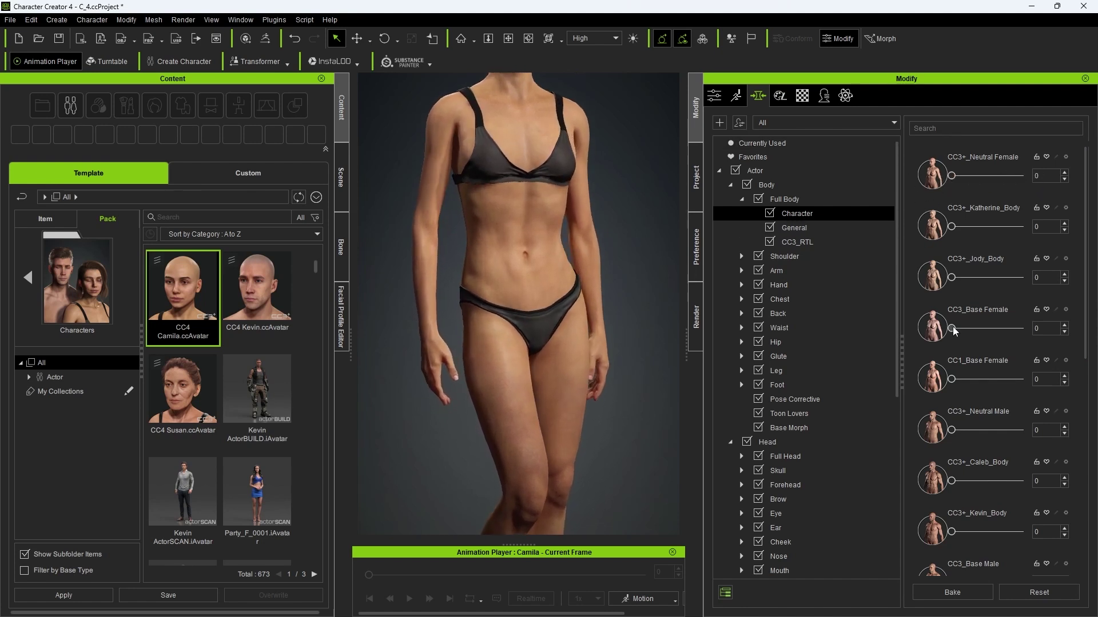
{"action": "left_click_drag", "start_coordinate": [952, 329], "coordinate": [1021, 329]}
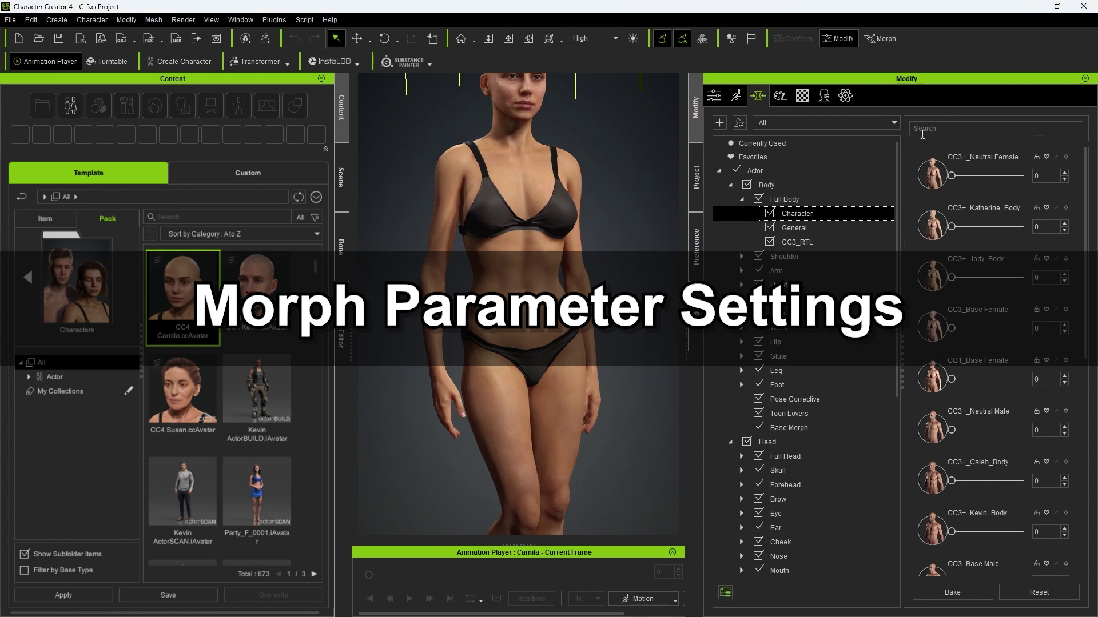
Search the morphs for 'female' and view the arm category.
{"action": "left_click", "coordinate": [944, 130]}
{"action": "type", "text": "female"}
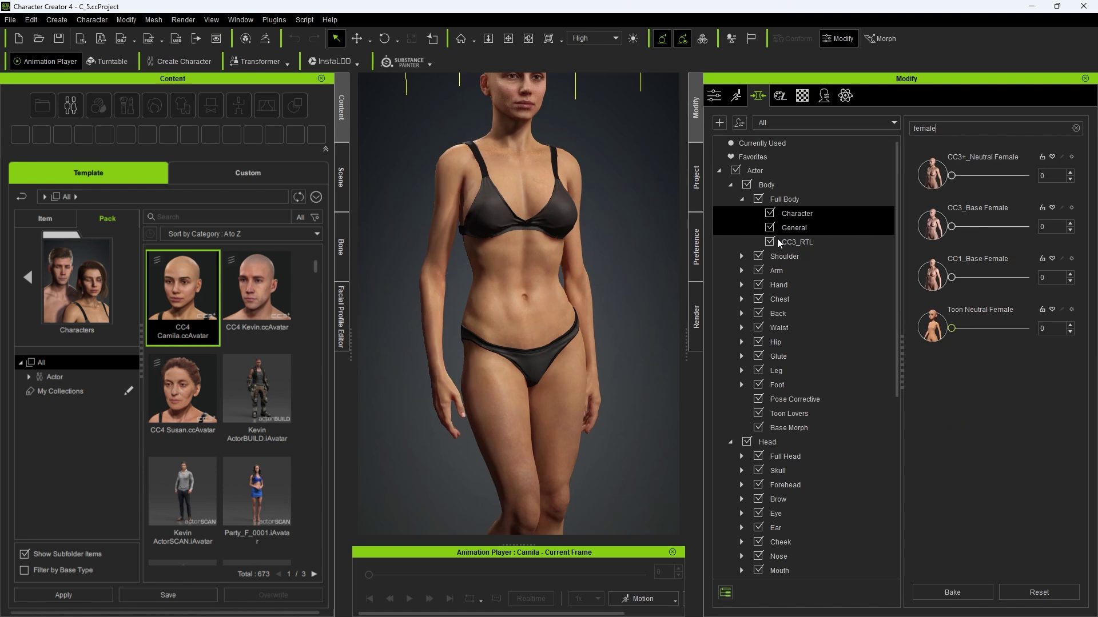
{"action": "left_click", "coordinate": [777, 270]}
Search the morphs for 'upper a' and browse the hand and chest categories.
{"action": "left_click", "coordinate": [1075, 128]}
{"action": "type", "text": "upper arm"}
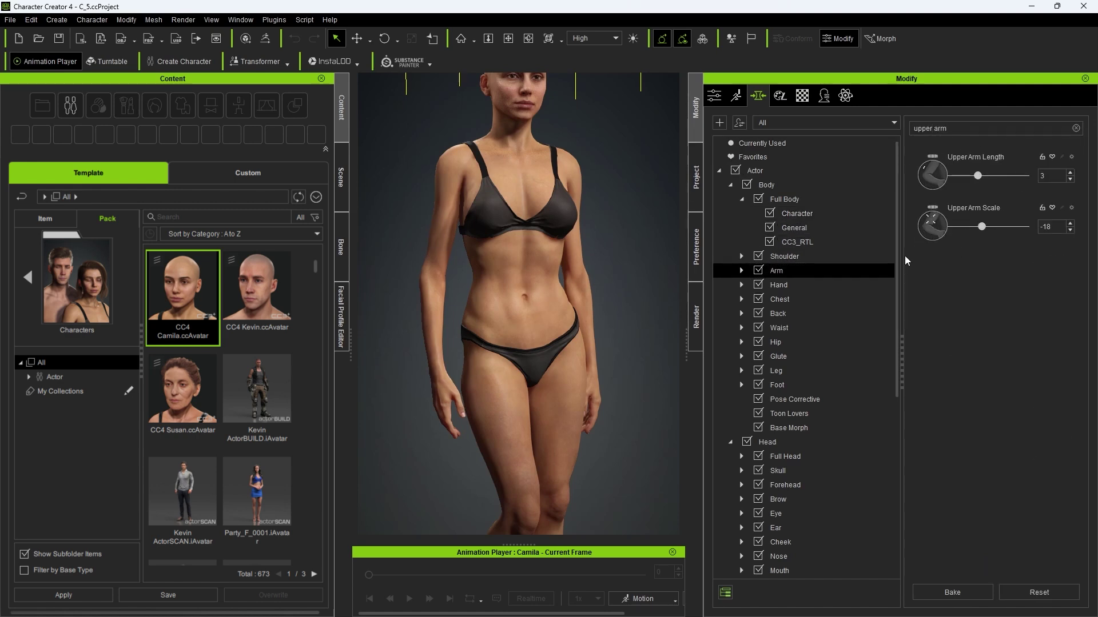
{"action": "left_click", "coordinate": [789, 285]}
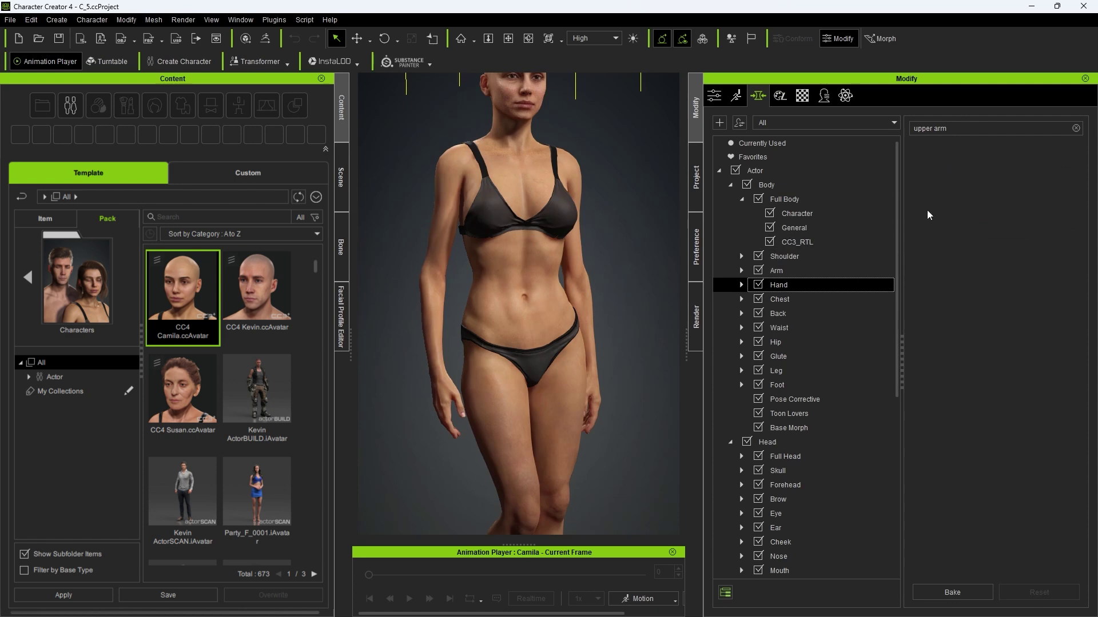
{"action": "key", "text": "Down"}
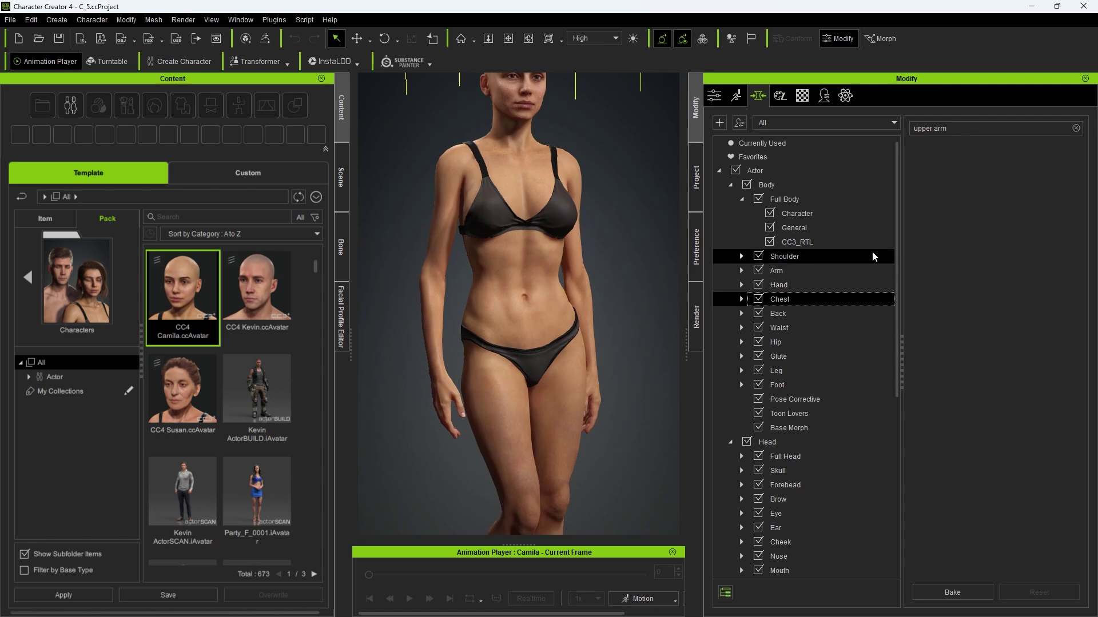
Search the whole actor's morphs for 'hand'.
{"action": "left_click", "coordinate": [825, 172]}
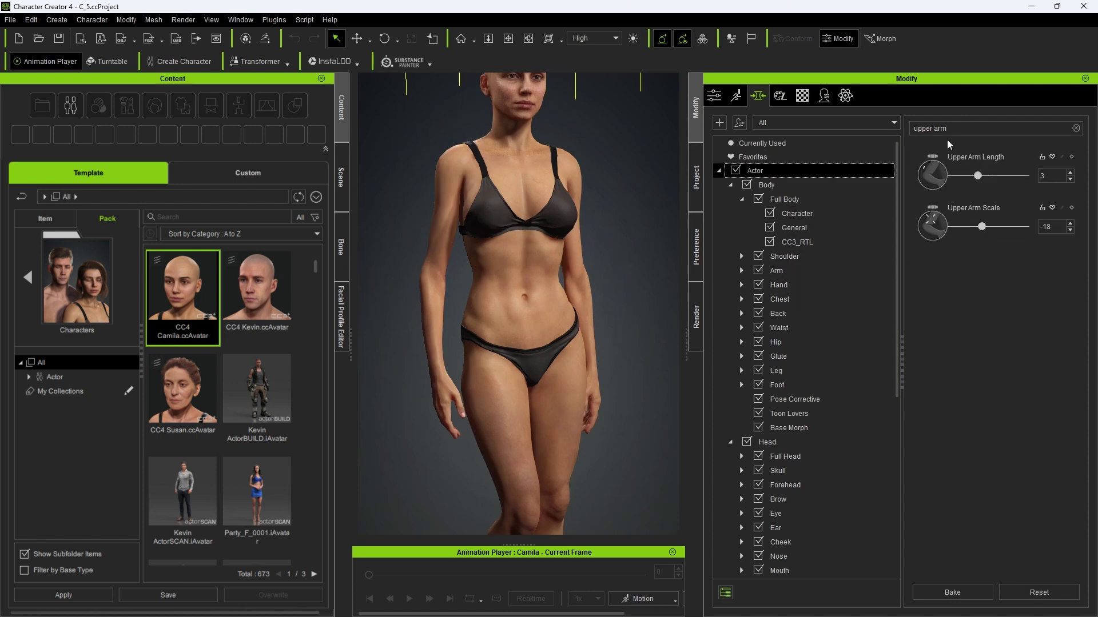
{"action": "left_click", "coordinate": [1076, 128]}
{"action": "type", "text": "hand"}
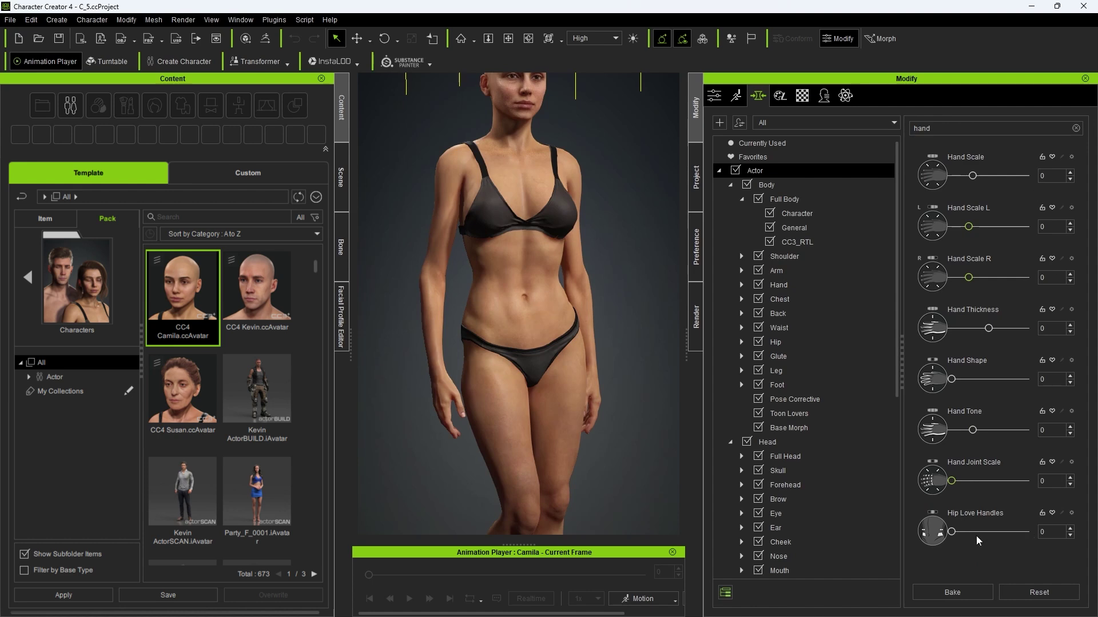
{"action": "left_click", "coordinate": [886, 186]}
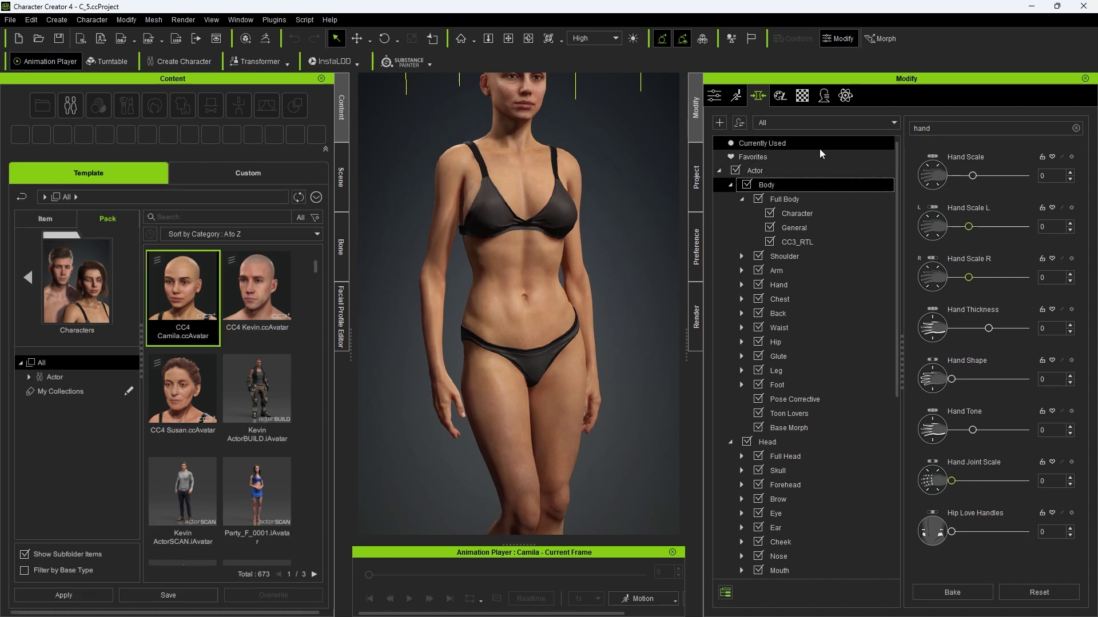
In Currently Used, set Breast Scale B to 9, Abdomen Scale -28, Chest Height -50.
{"action": "left_click", "coordinate": [771, 143]}
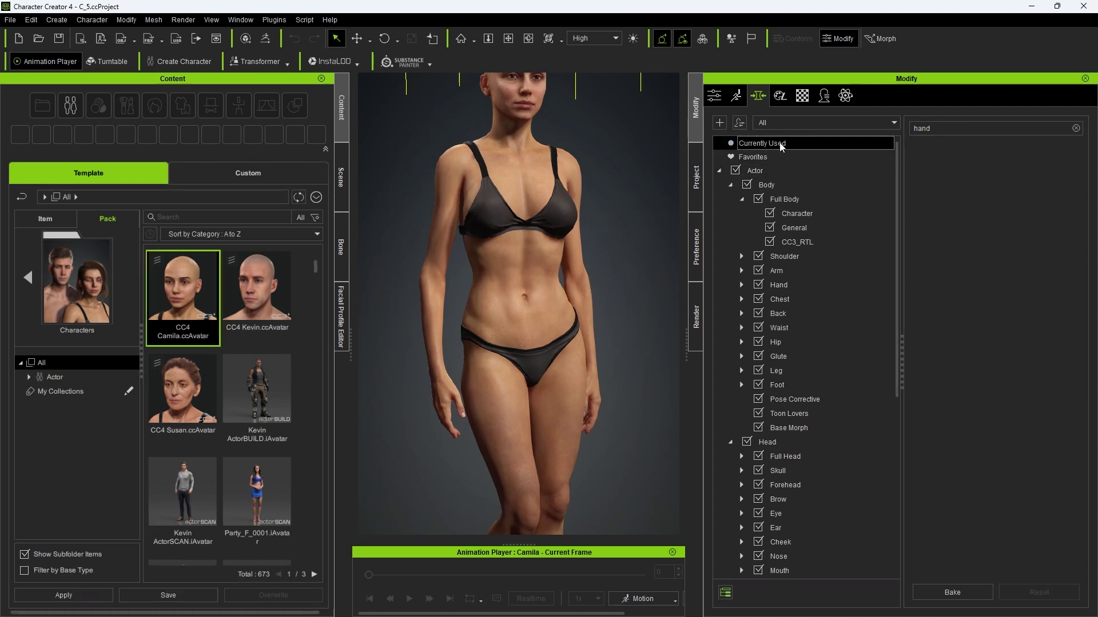
{"action": "scroll", "coordinate": [1049, 187], "scroll_direction": "down", "scroll_amount": 6}
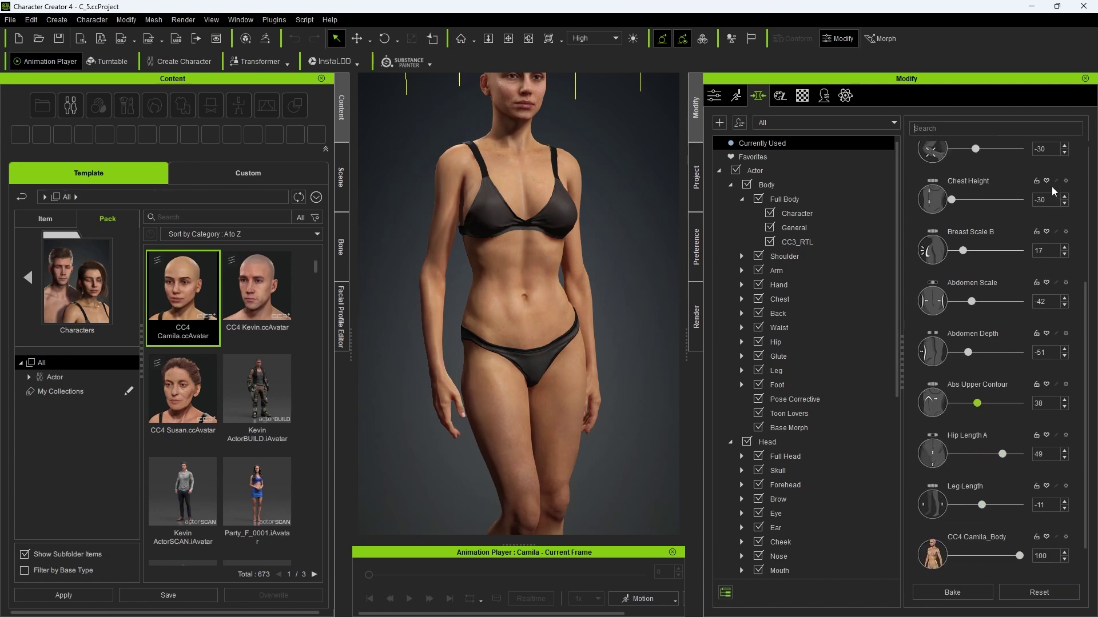
{"action": "scroll", "coordinate": [1051, 186], "scroll_direction": "up", "scroll_amount": 3}
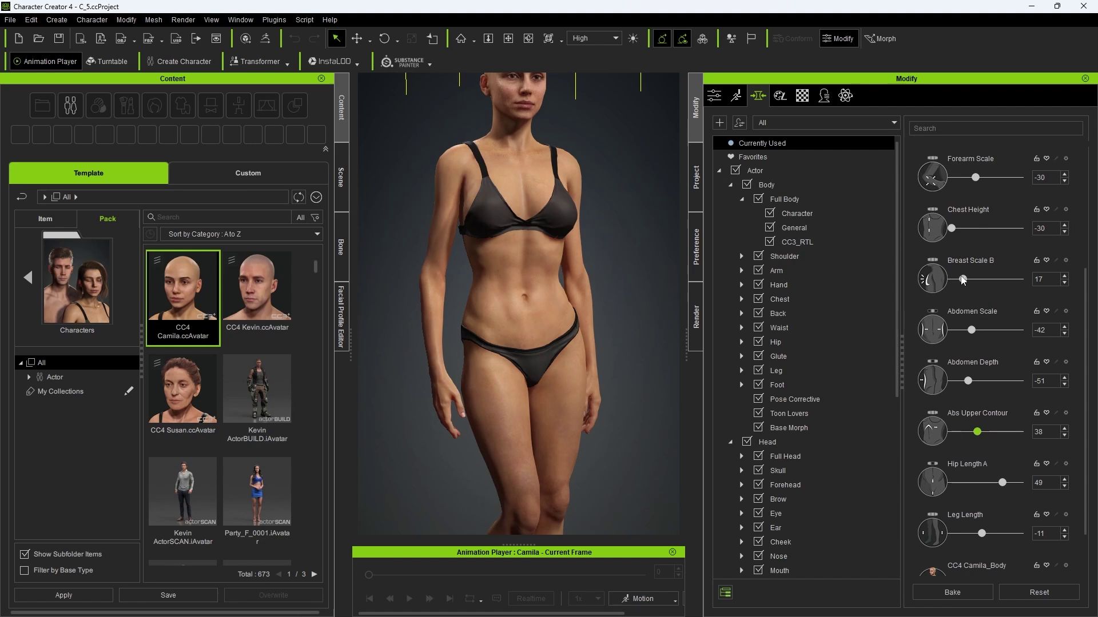
{"action": "left_click_drag", "start_coordinate": [963, 280], "coordinate": [958, 279]}
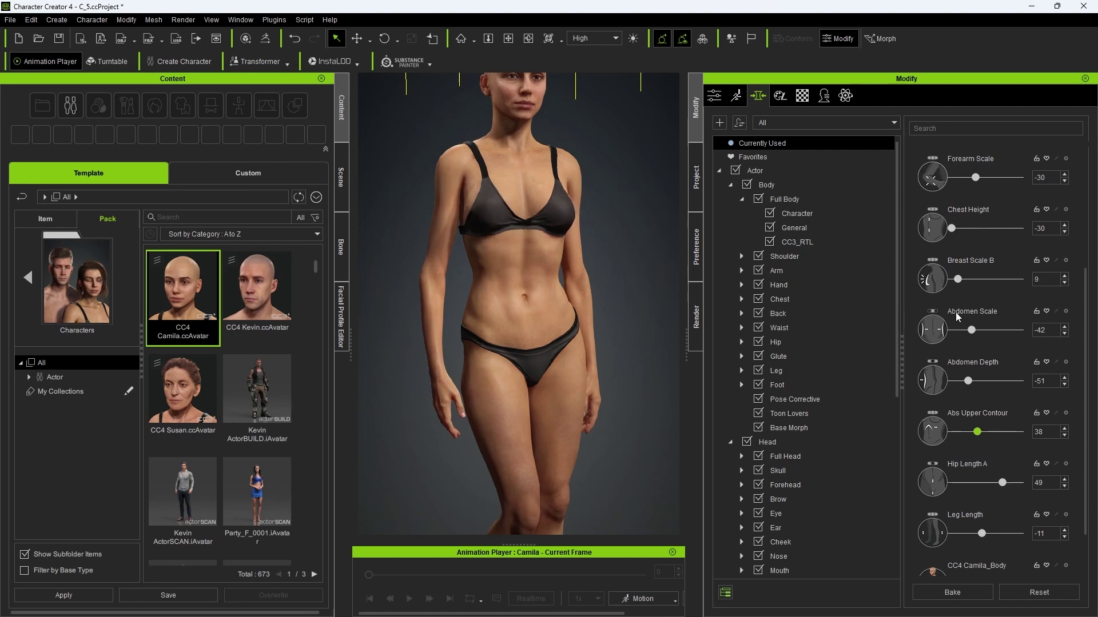
{"action": "left_click_drag", "start_coordinate": [978, 333], "coordinate": [978, 332]}
{"action": "mouse_move", "coordinate": [958, 229]}
{"action": "left_mouse_down"}
{"action": "mouse_move", "coordinate": [975, 228]}
{"action": "mouse_move", "coordinate": [944, 235]}
{"action": "left_mouse_up"}
{"action": "key", "text": "Return"}
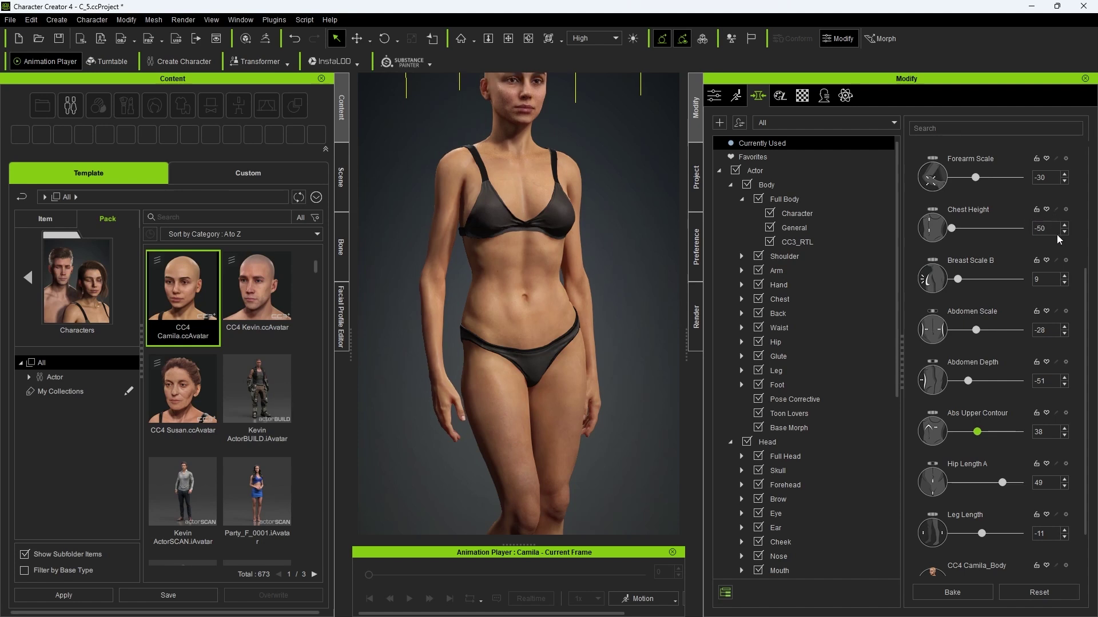
Reset Body Thin and Body Tone to 0.
{"action": "scroll", "coordinate": [1028, 243], "scroll_direction": "up", "scroll_amount": 5}
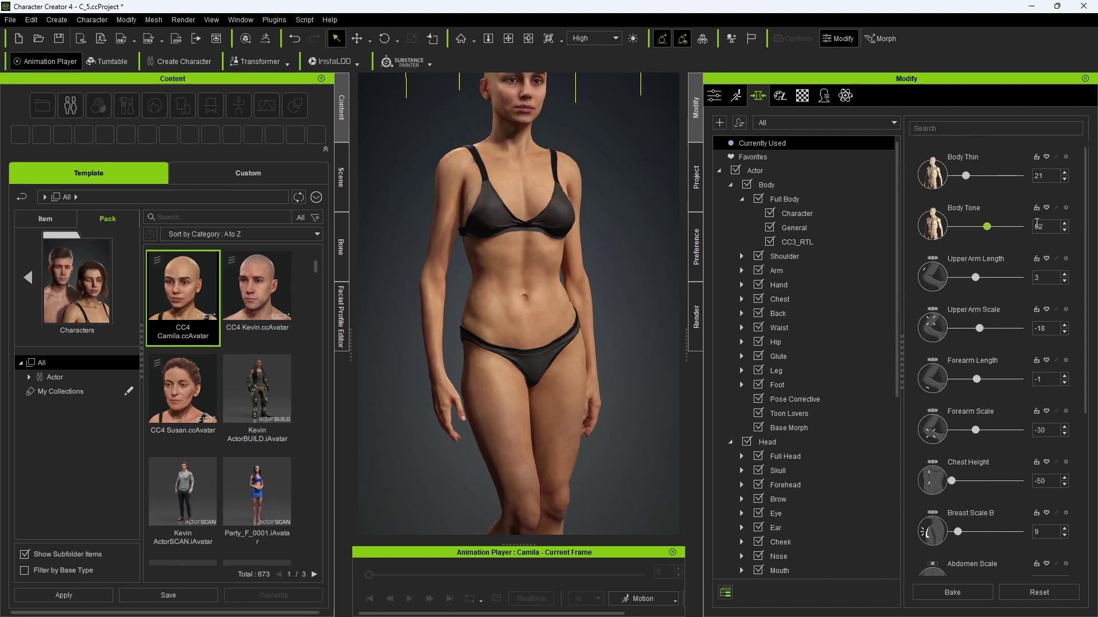
{"action": "double_click", "coordinate": [962, 157]}
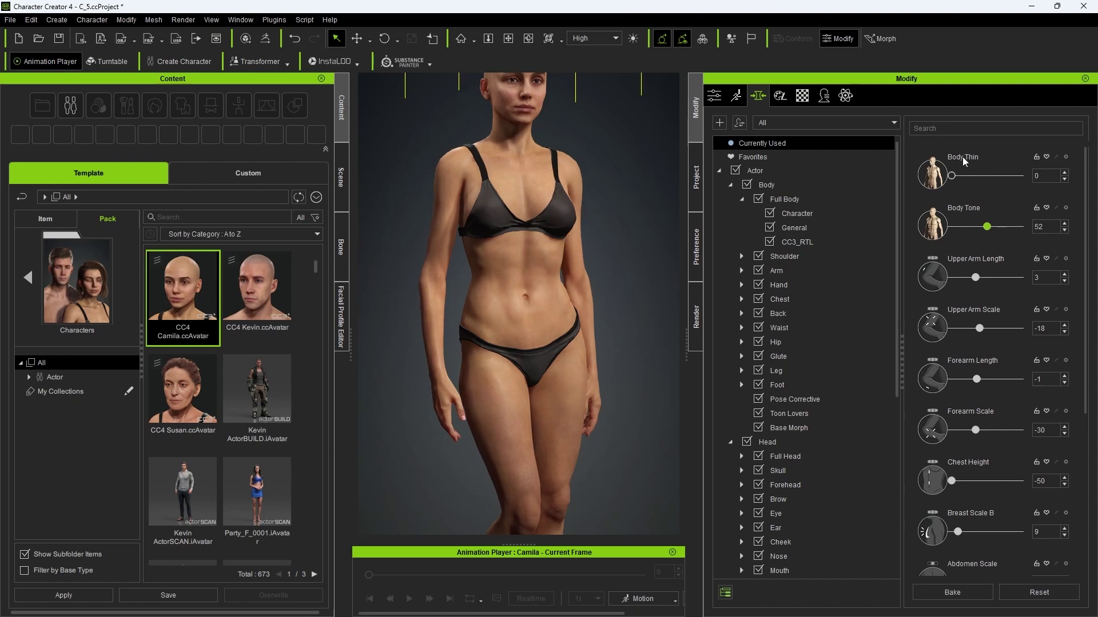
{"action": "double_click", "coordinate": [933, 227]}
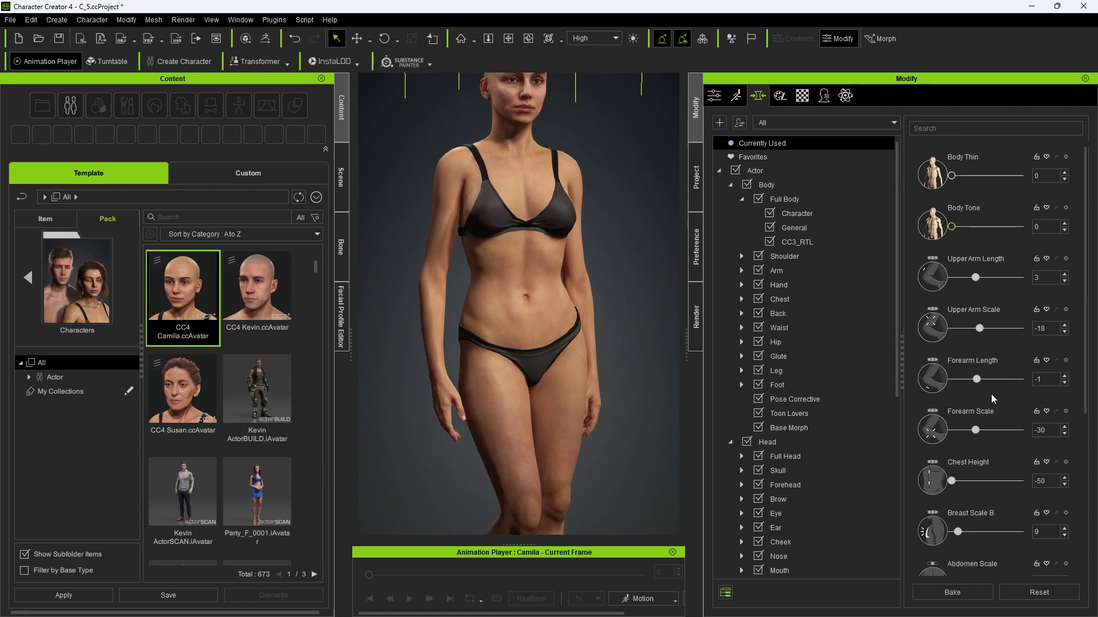
Lock the chest, breast, abdomen, abs, hip, leg and CC4 Camila body/head morphs.
{"action": "scroll", "coordinate": [1014, 367], "scroll_direction": "down", "scroll_amount": 5}
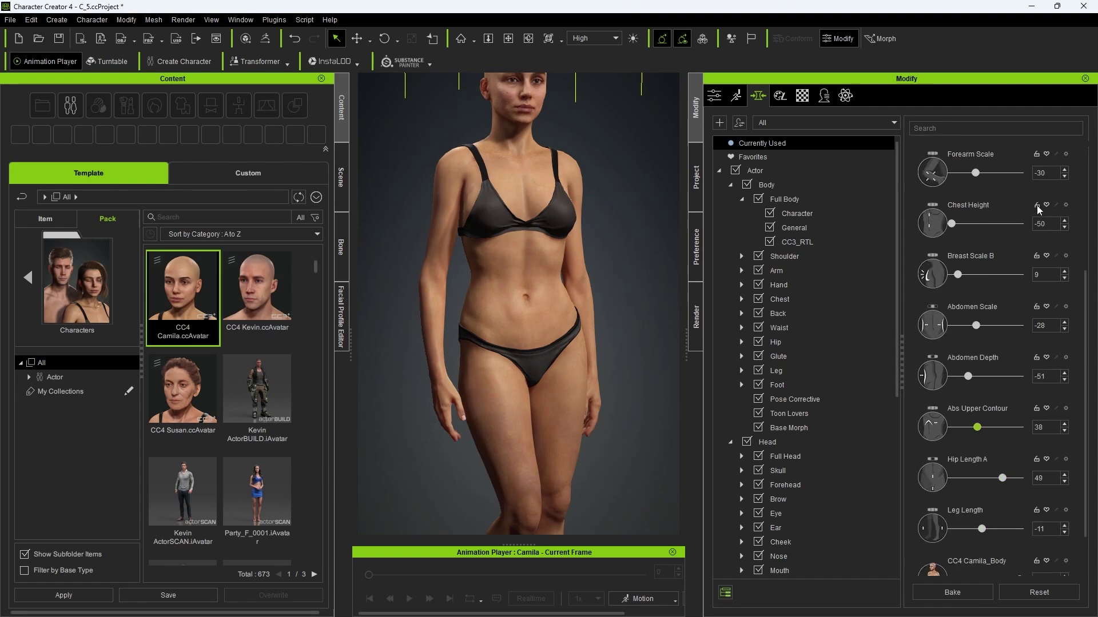
{"action": "left_click", "coordinate": [1036, 205]}
{"action": "left_click", "coordinate": [1037, 256]}
{"action": "left_click", "coordinate": [1037, 307]}
{"action": "left_click", "coordinate": [1037, 357]}
{"action": "left_click", "coordinate": [1036, 408]}
{"action": "scroll", "coordinate": [1037, 408], "scroll_direction": "down", "scroll_amount": 2}
{"action": "left_click", "coordinate": [1036, 378]}
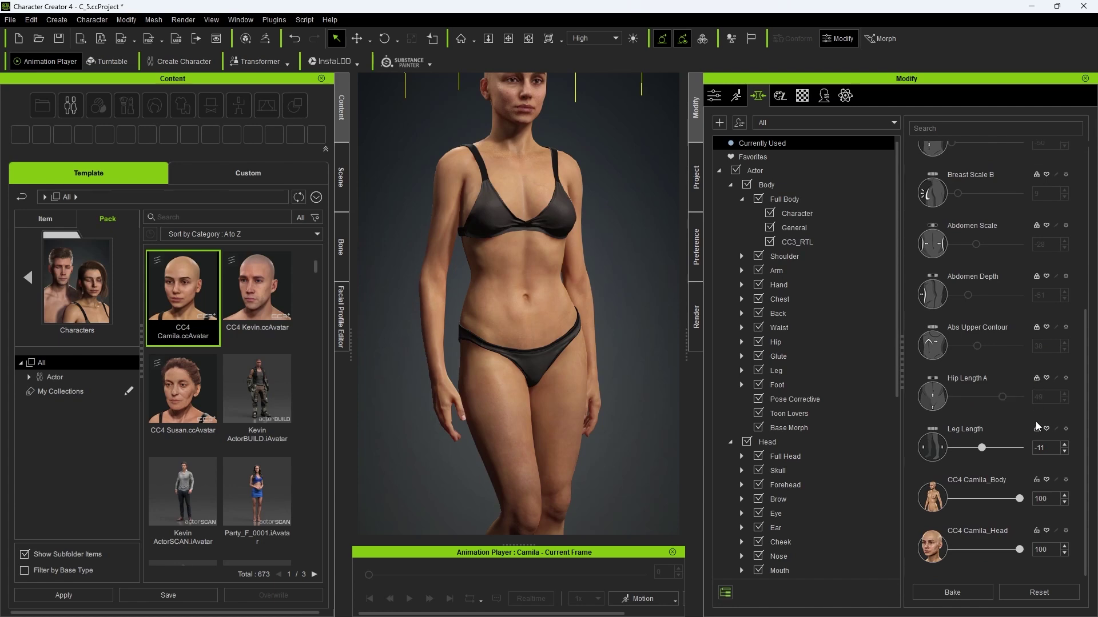
{"action": "left_click", "coordinate": [1036, 428]}
{"action": "left_click", "coordinate": [1037, 479]}
{"action": "left_click", "coordinate": [1036, 531]}
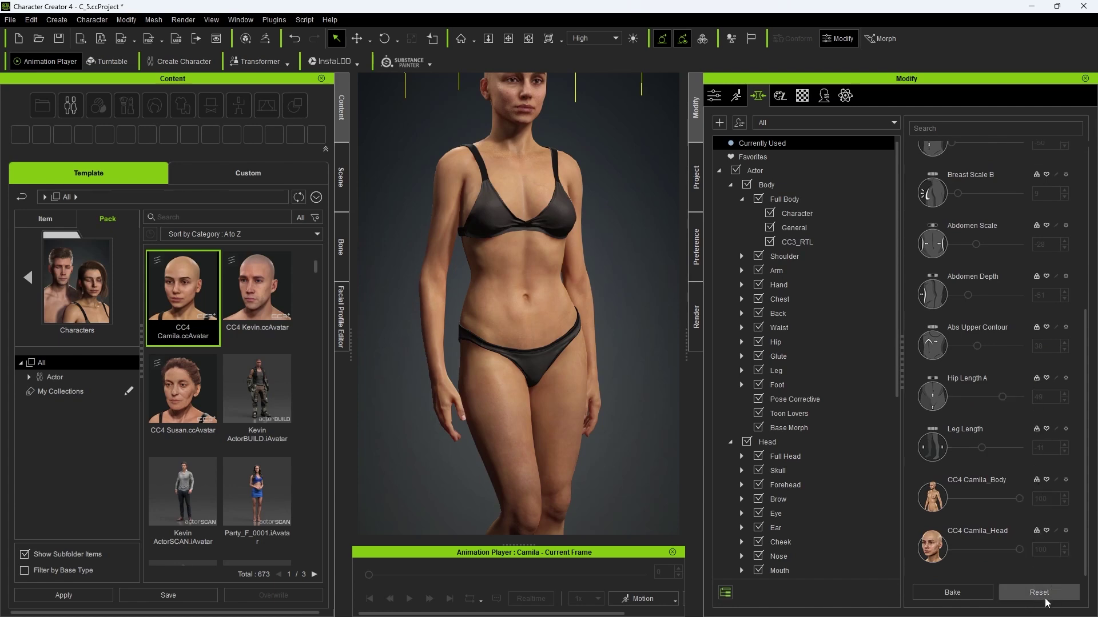
{"action": "scroll", "coordinate": [989, 427], "scroll_direction": "up", "scroll_amount": 7}
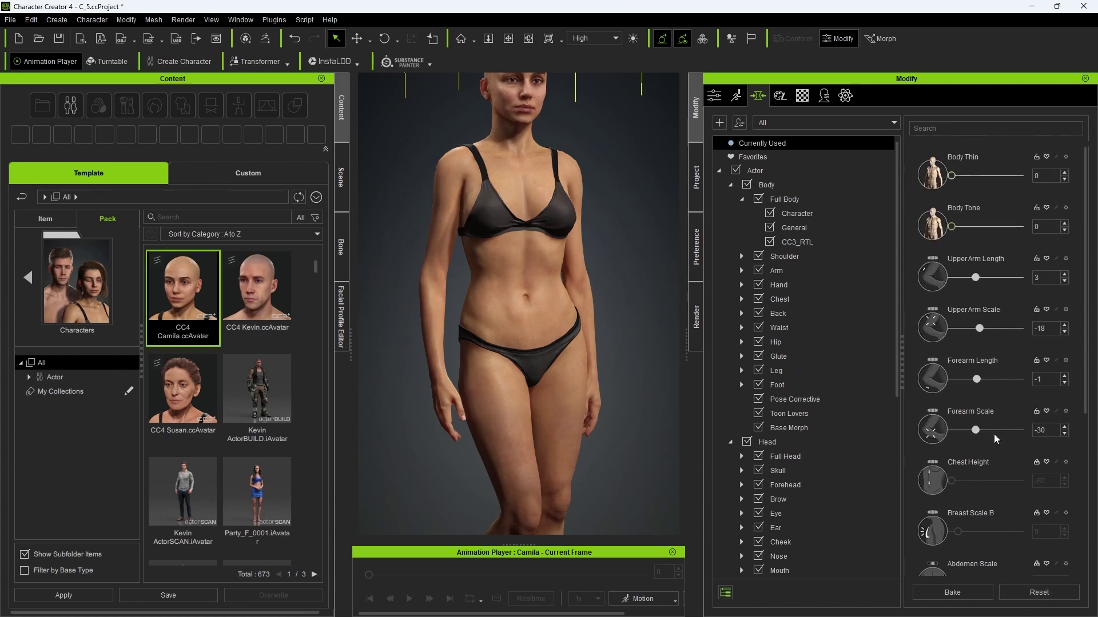
Reset all unlocked morphs to zero and list the morphs currently in use.
{"action": "left_click", "coordinate": [1051, 593]}
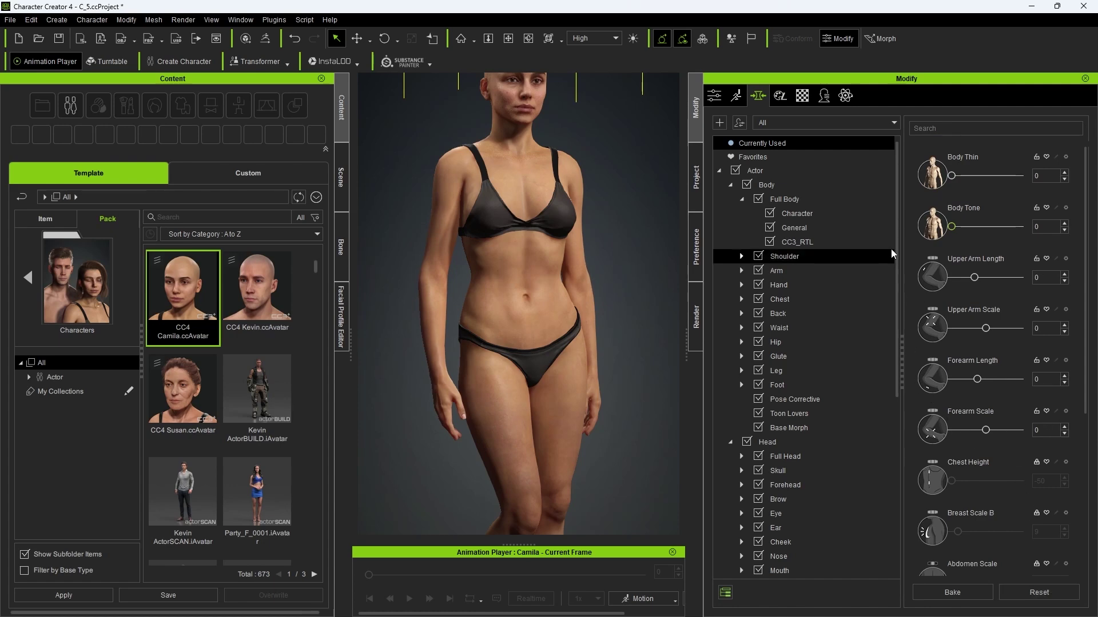
{"action": "left_click", "coordinate": [829, 144]}
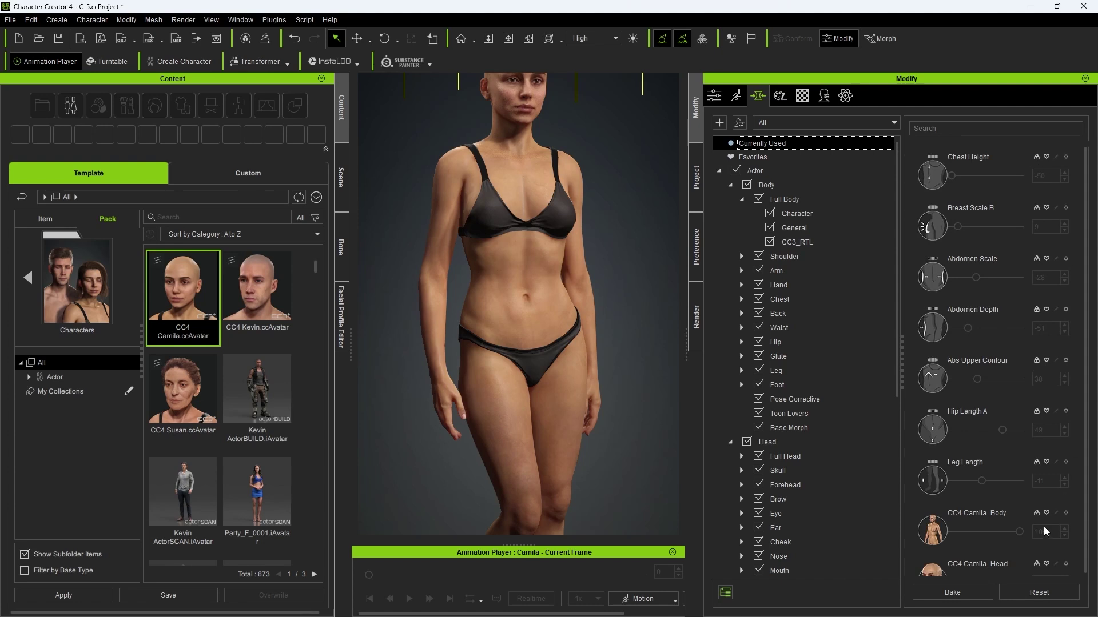
{"action": "scroll", "coordinate": [1044, 532], "scroll_direction": "down", "scroll_amount": 1}
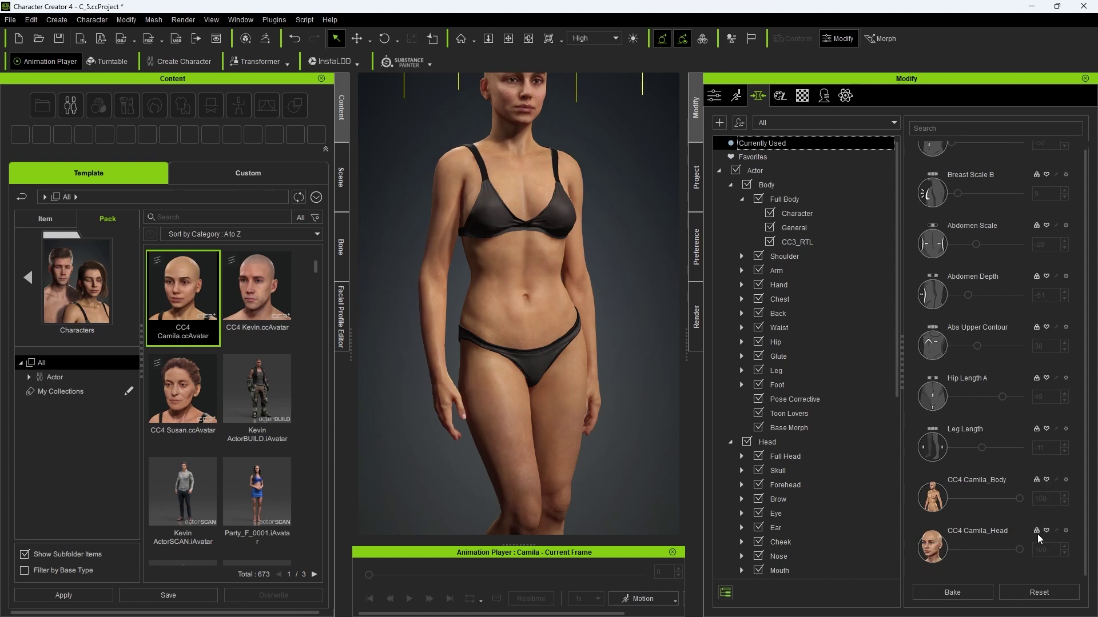
Favourite the CC4 Camila_Body and CC4 Camila_Head morphs and filter the list to Favorites.
{"action": "left_click", "coordinate": [1046, 481]}
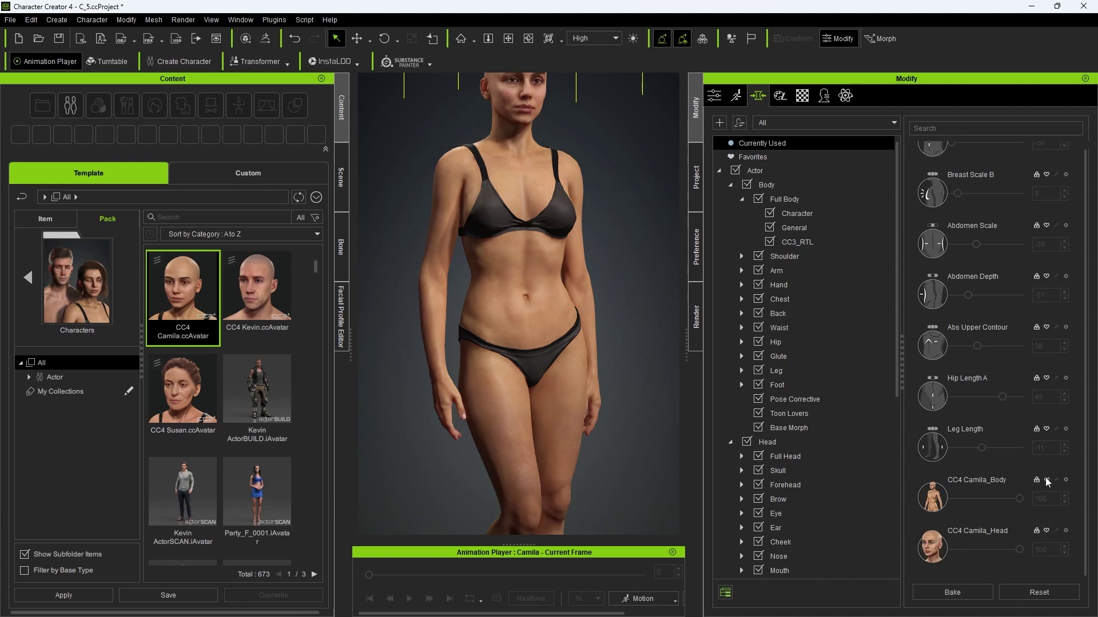
{"action": "left_click", "coordinate": [1047, 532]}
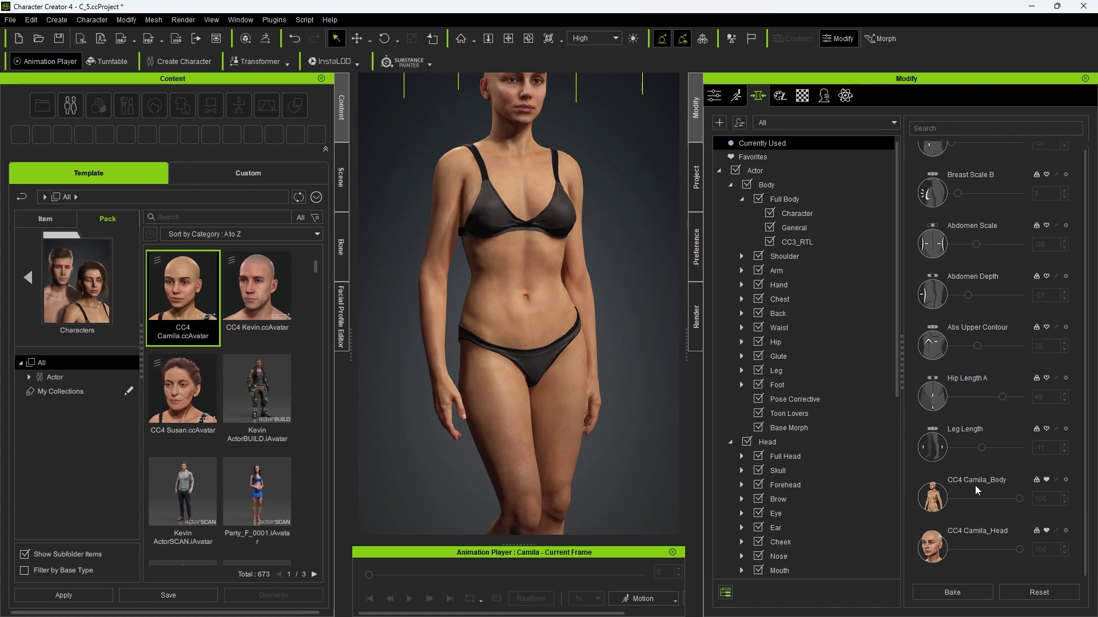
{"action": "left_click", "coordinate": [779, 157]}
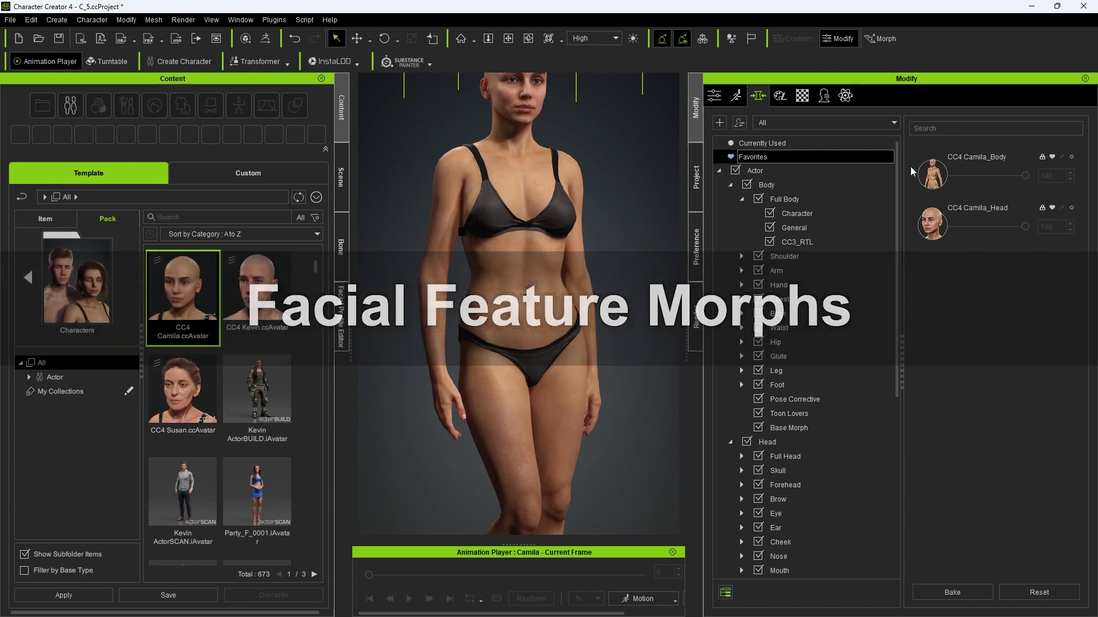
Switch the viewport to the Face camera and enable direct Morph editing.
{"action": "left_click", "coordinate": [211, 19]}
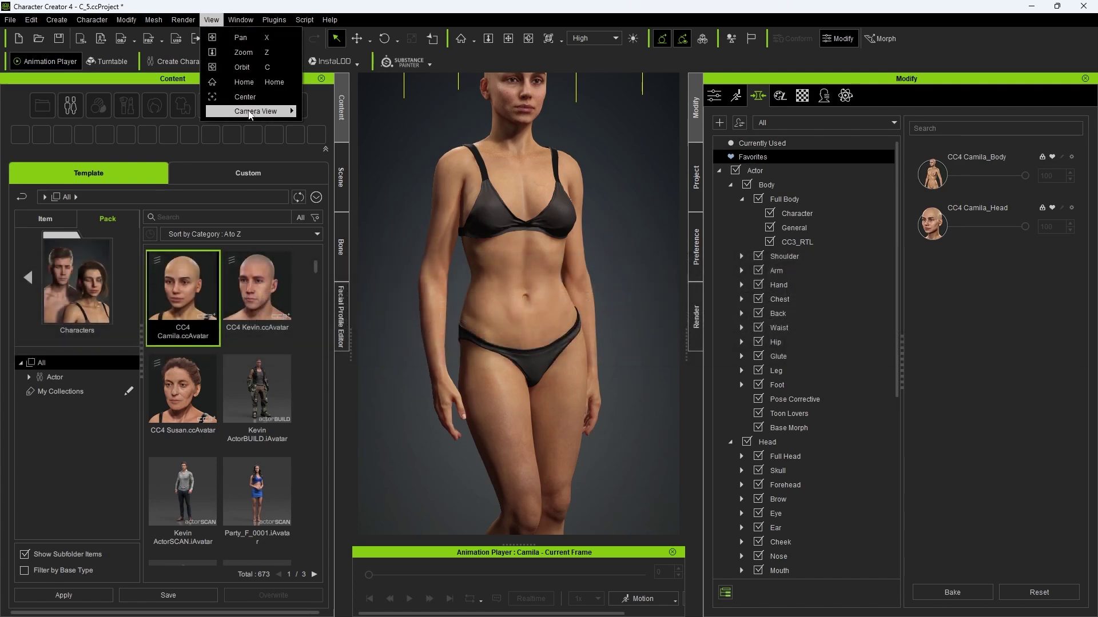
{"action": "mouse_move", "coordinate": [254, 111]}
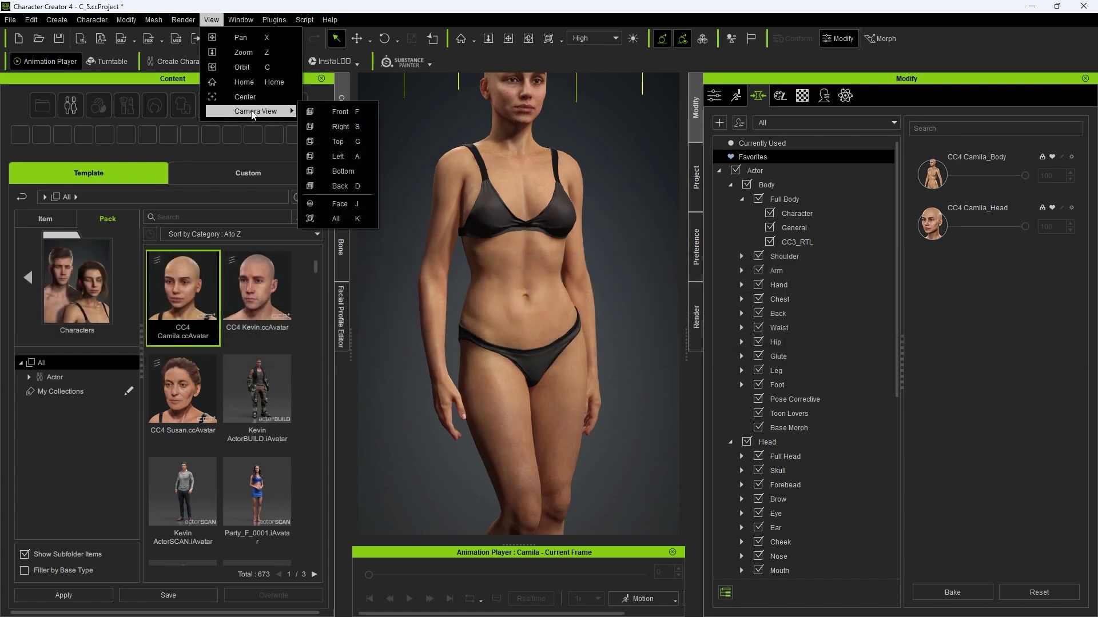
{"action": "left_click", "coordinate": [360, 205]}
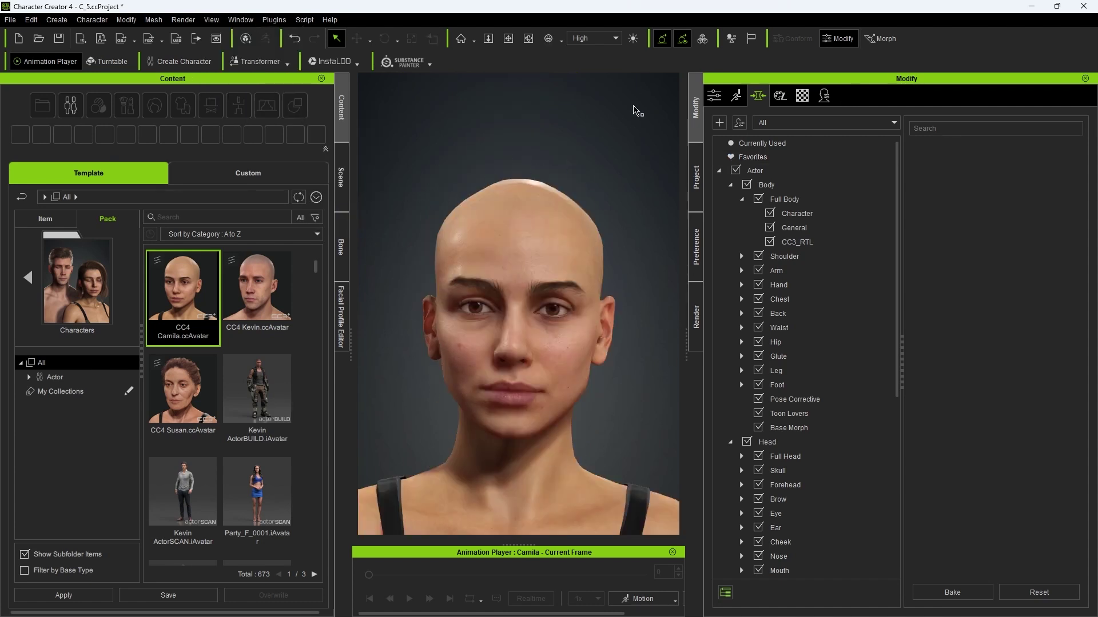
{"action": "left_click", "coordinate": [880, 39]}
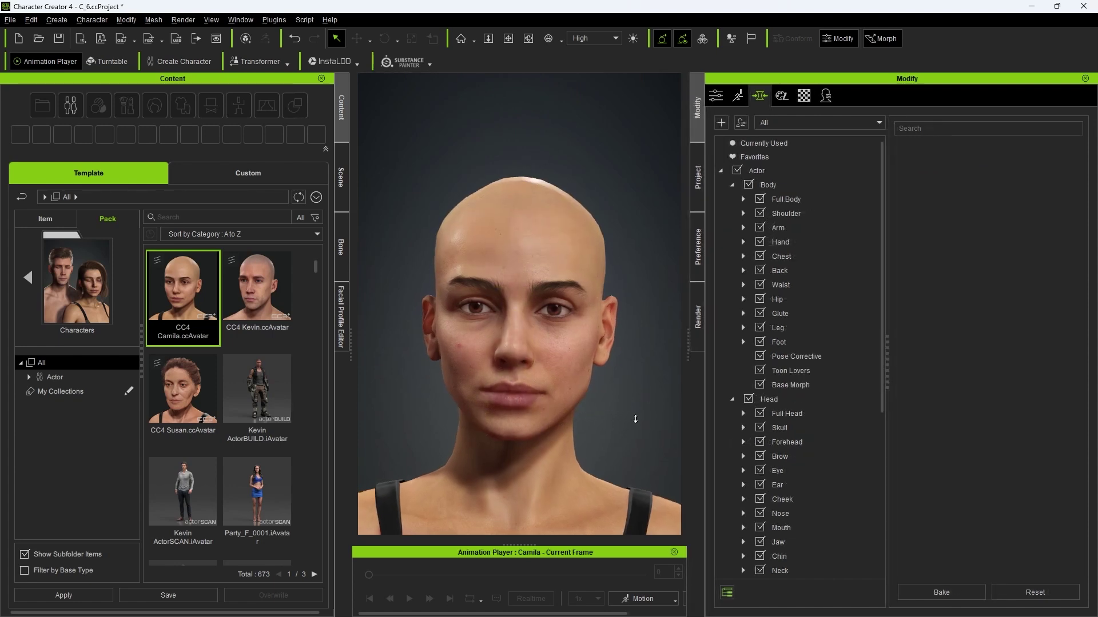
Drag the brow to Brow Center Width -3 and the cheek to Cheek Bone Scale -22.
{"action": "scroll", "coordinate": [631, 389], "scroll_direction": "up", "scroll_amount": 5}
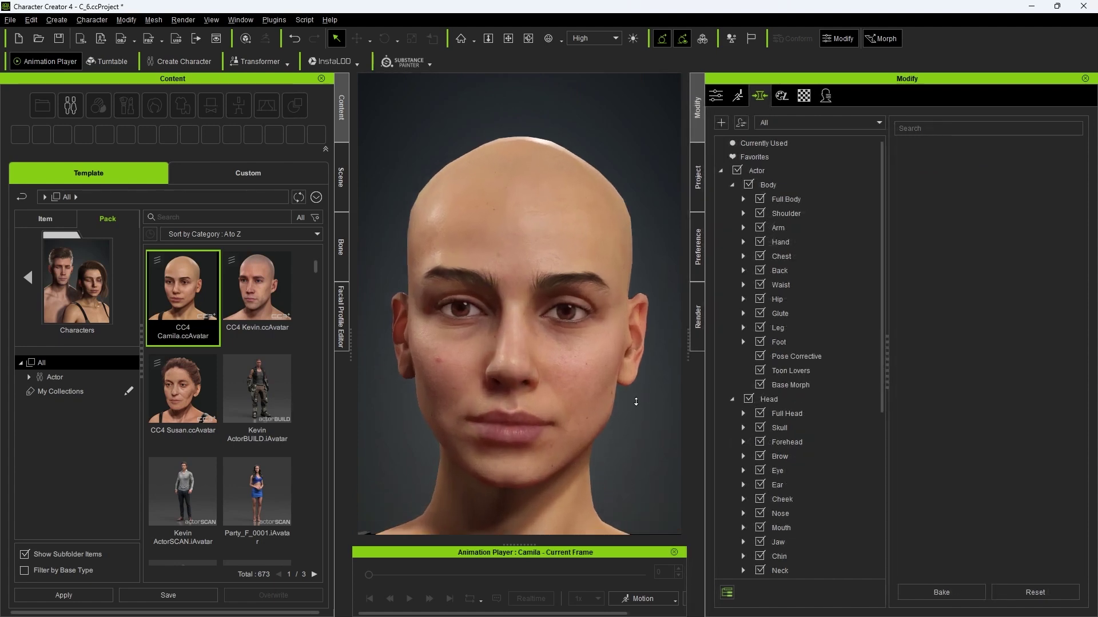
{"action": "left_click", "coordinate": [511, 273]}
{"action": "left_click_drag", "start_coordinate": [511, 273], "coordinate": [513, 280]}
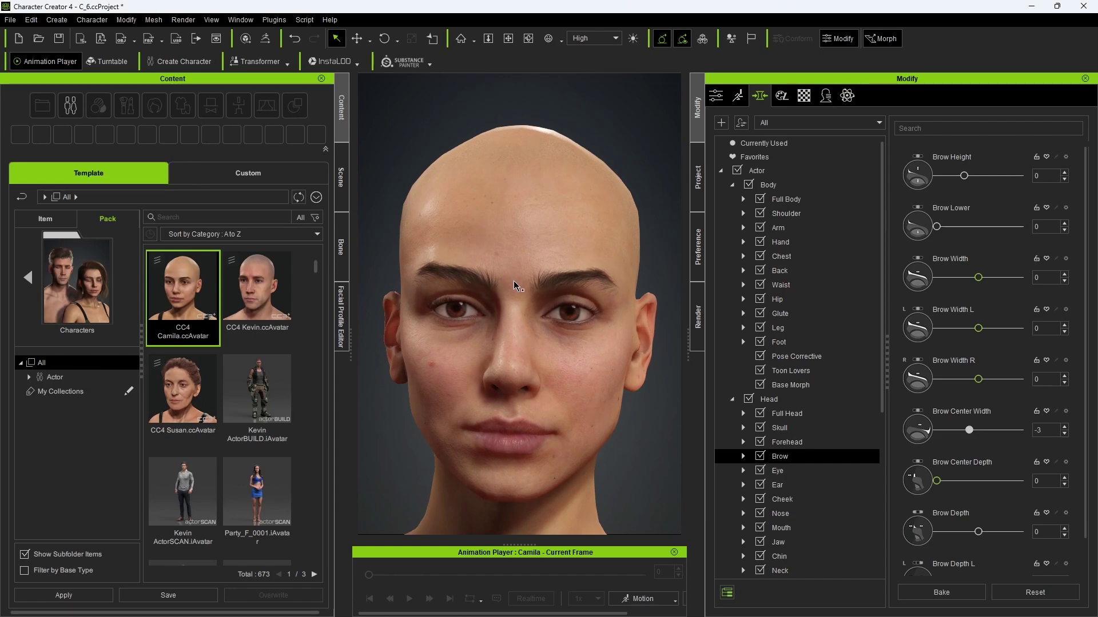
{"action": "left_click", "coordinate": [594, 366]}
{"action": "left_click_drag", "start_coordinate": [606, 357], "coordinate": [603, 361]}
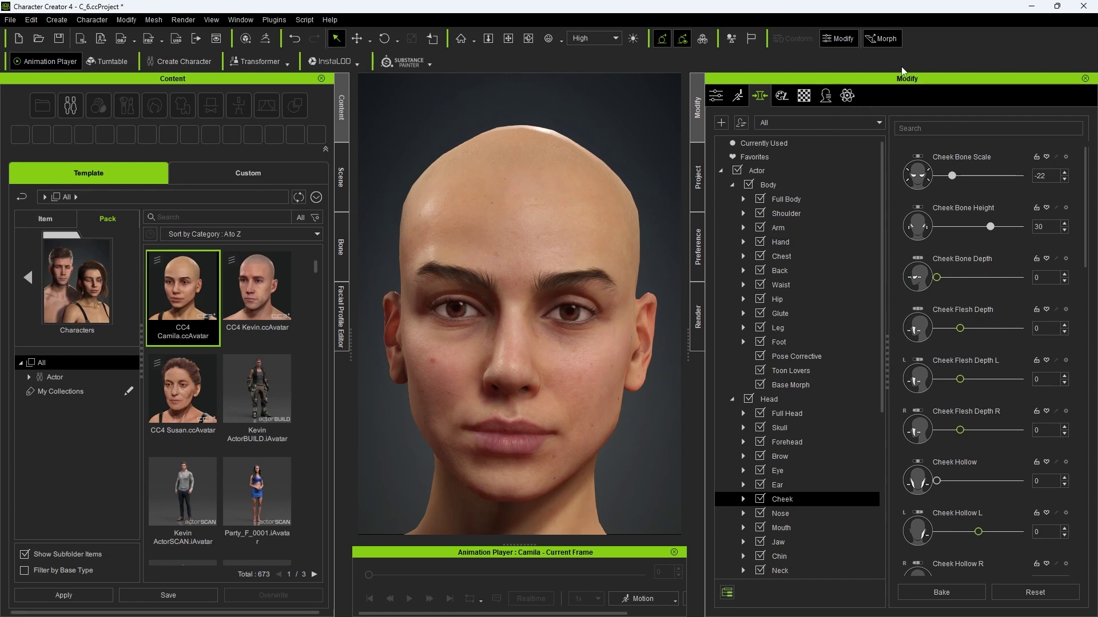
{"action": "scroll", "coordinate": [784, 350], "scroll_direction": "down", "scroll_amount": 4}
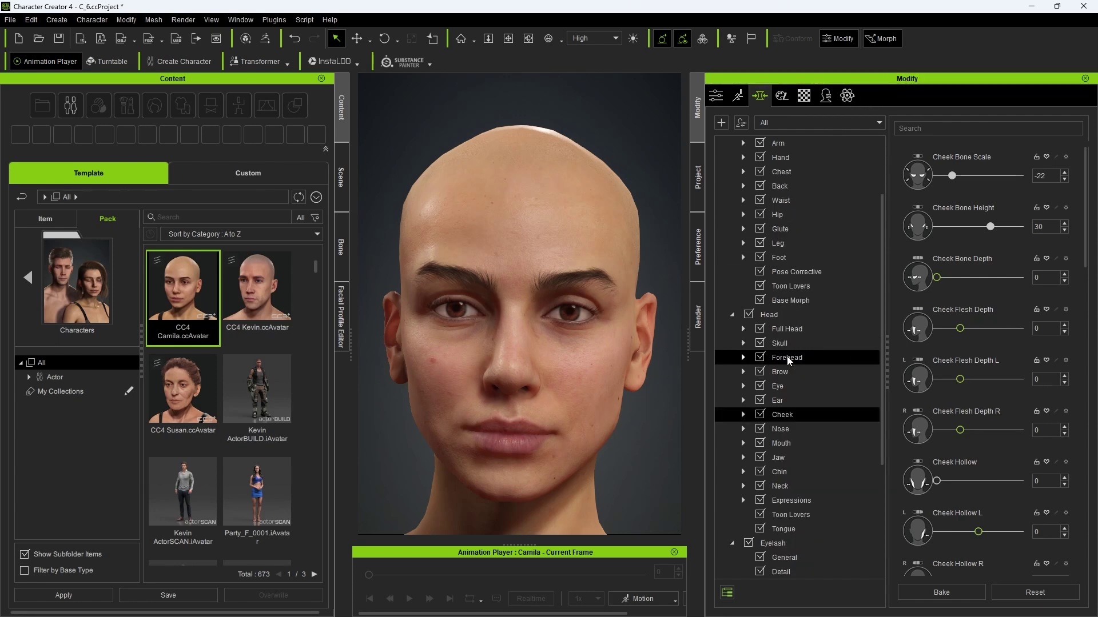
{"action": "left_click", "coordinate": [786, 301]}
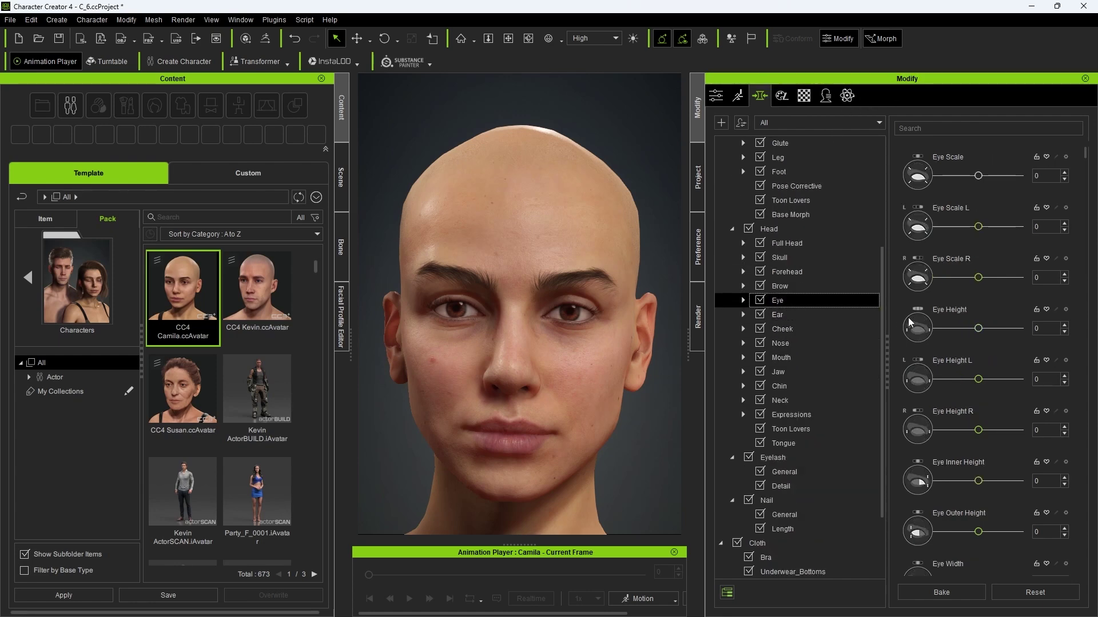
Raise the Eye Round A morph to 51 and view the head at three-quarter angle.
{"action": "scroll", "coordinate": [909, 320], "scroll_direction": "down", "scroll_amount": 10}
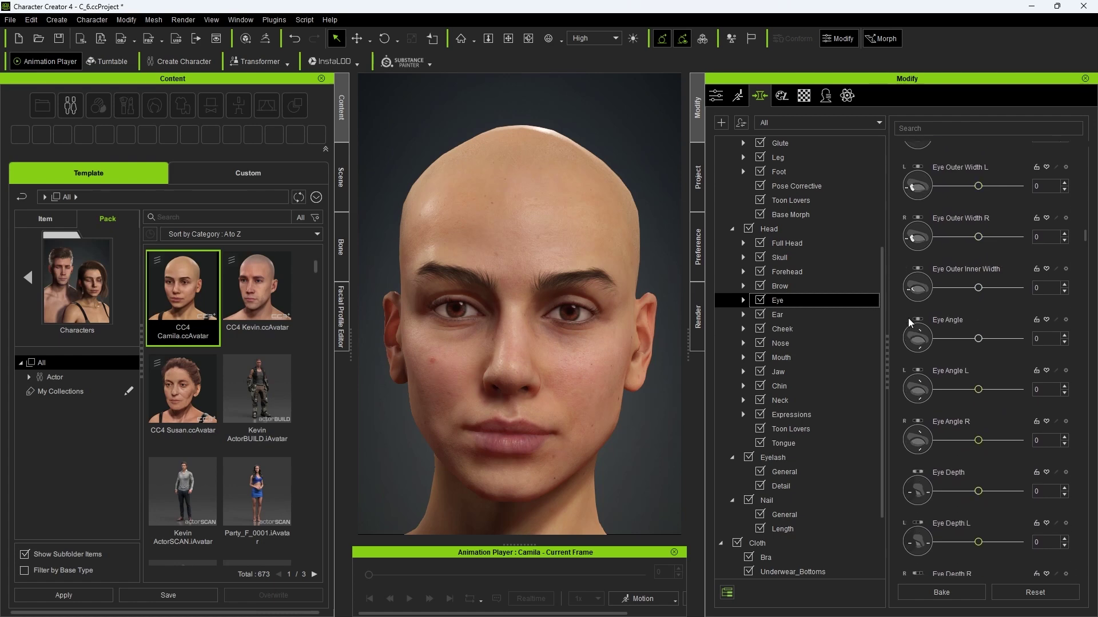
{"action": "scroll", "coordinate": [908, 318], "scroll_direction": "down", "scroll_amount": 8}
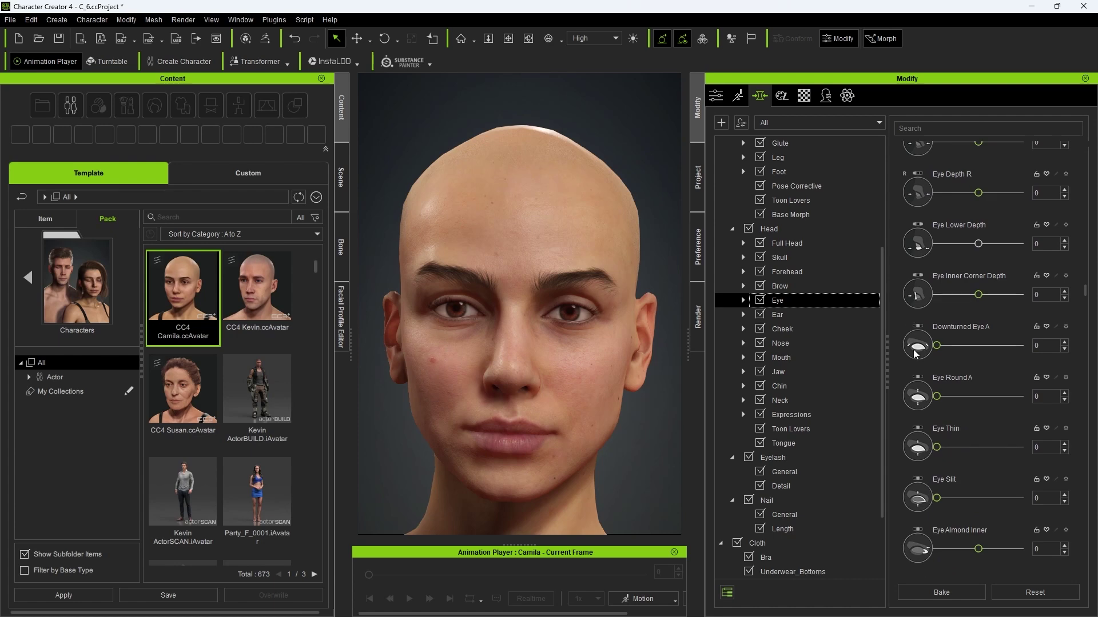
{"action": "left_click", "coordinate": [937, 397]}
{"action": "left_click_drag", "start_coordinate": [938, 399], "coordinate": [979, 400]}
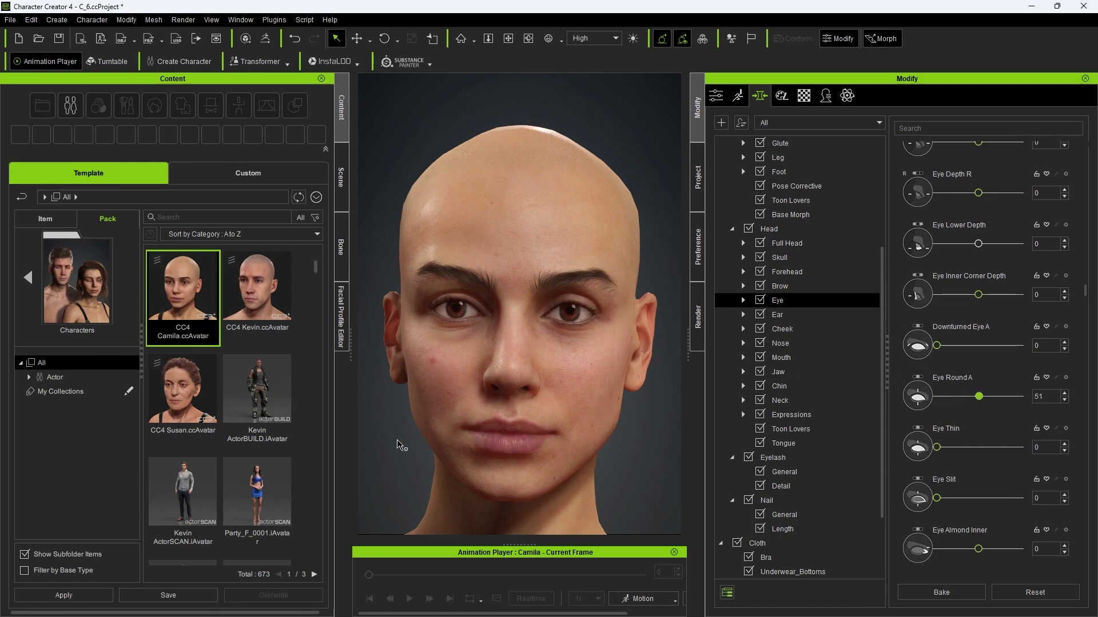
{"action": "right_click_drag", "start_coordinate": [400, 446], "coordinate": [601, 453]}
{"action": "scroll", "coordinate": [588, 465], "scroll_direction": "up", "scroll_amount": 3}
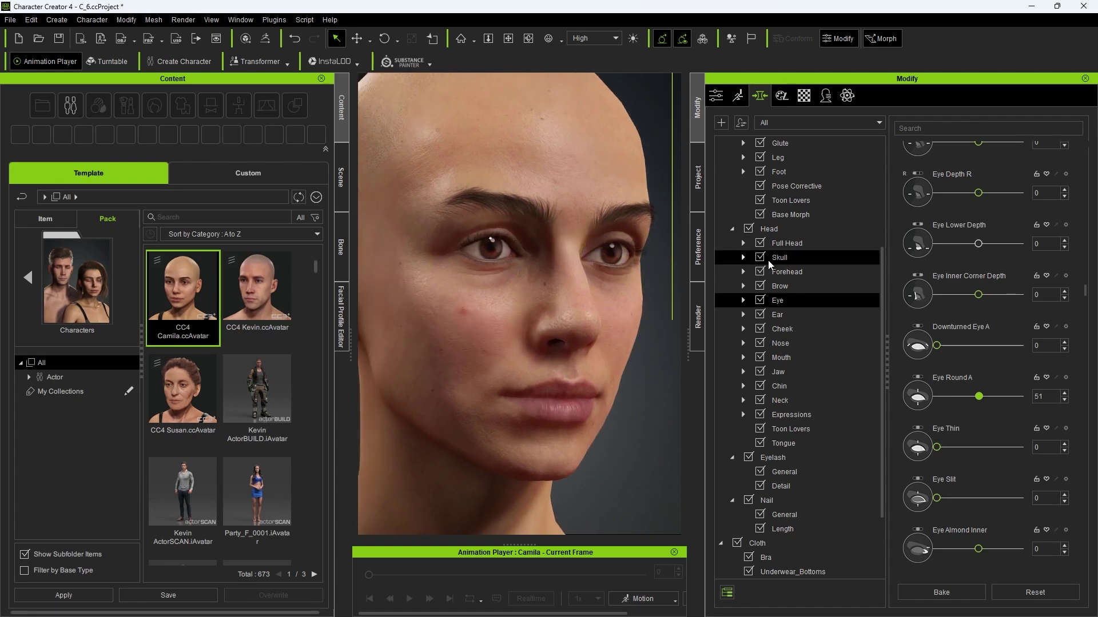
{"action": "left_click", "coordinate": [794, 345]}
{"action": "scroll", "coordinate": [898, 343], "scroll_direction": "down", "scroll_amount": 3}
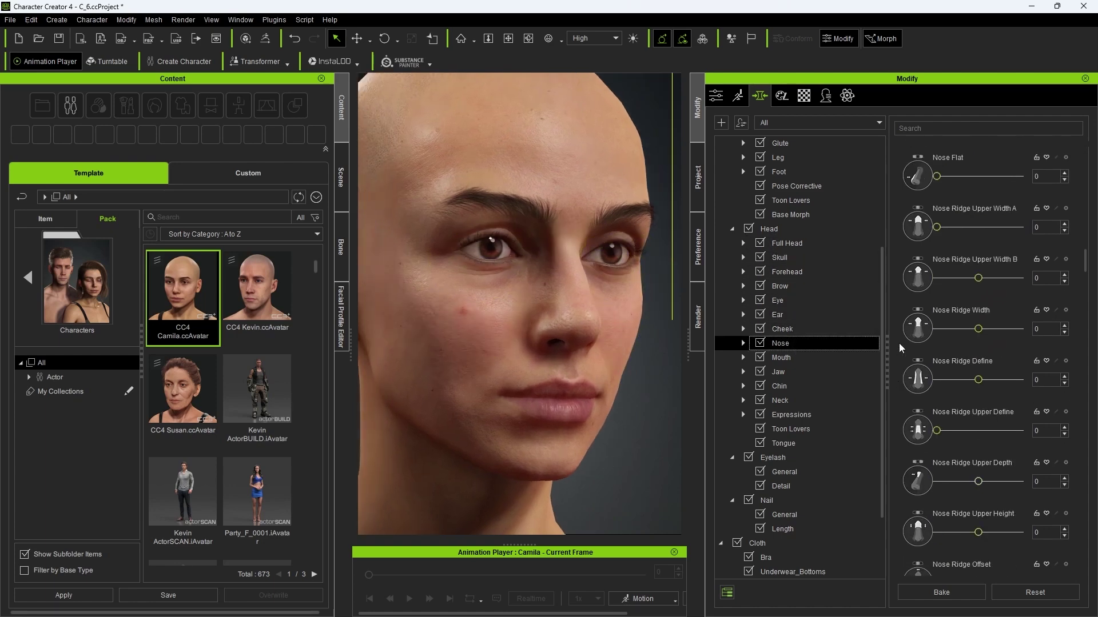
{"action": "left_click_drag", "start_coordinate": [978, 482], "coordinate": [1020, 482]}
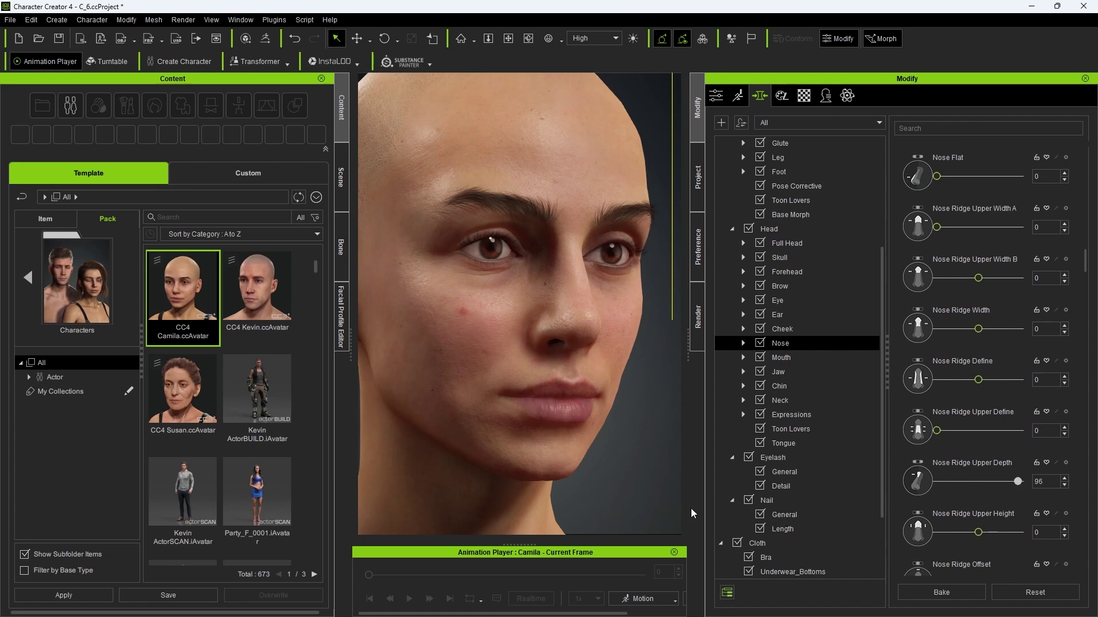
{"action": "left_click", "coordinate": [778, 371]}
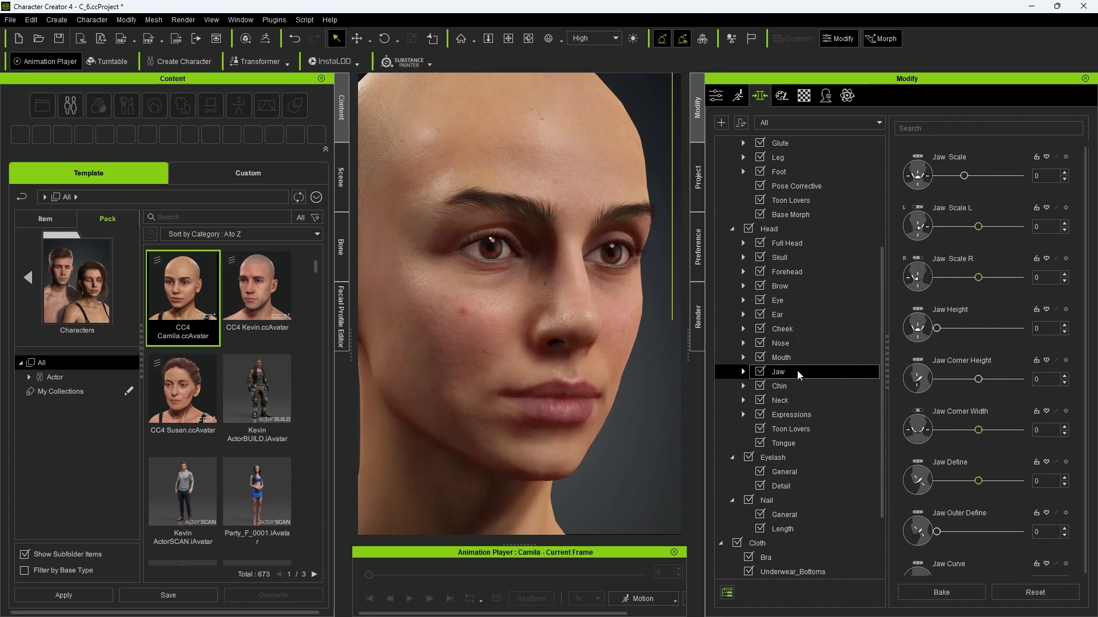
{"action": "scroll", "coordinate": [902, 296], "scroll_direction": "down", "scroll_amount": 1}
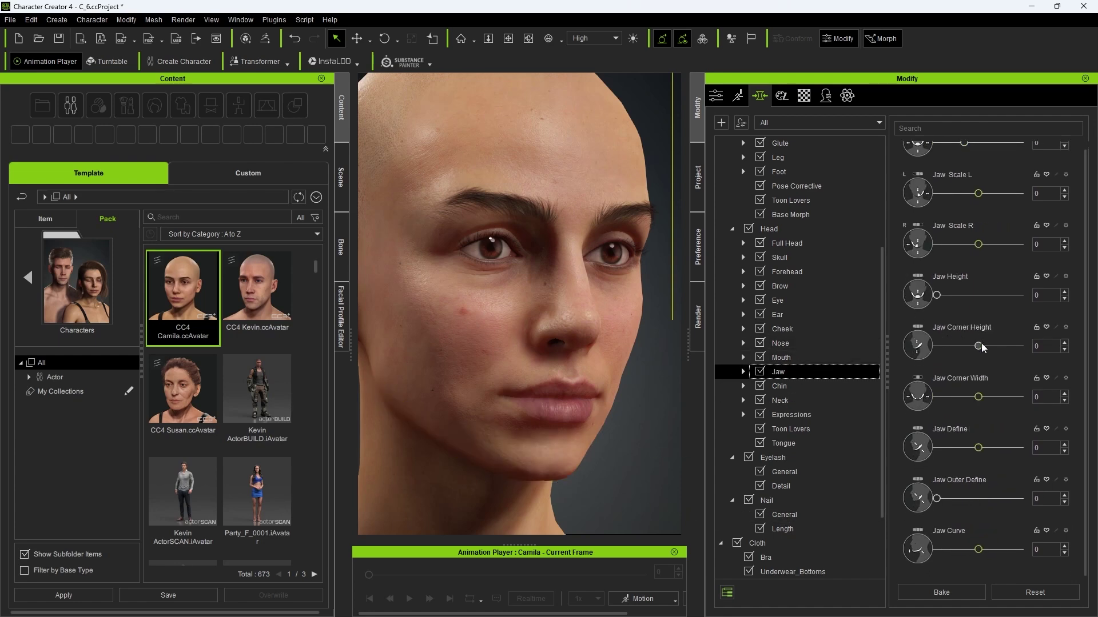
{"action": "left_click_drag", "start_coordinate": [983, 348], "coordinate": [934, 346]}
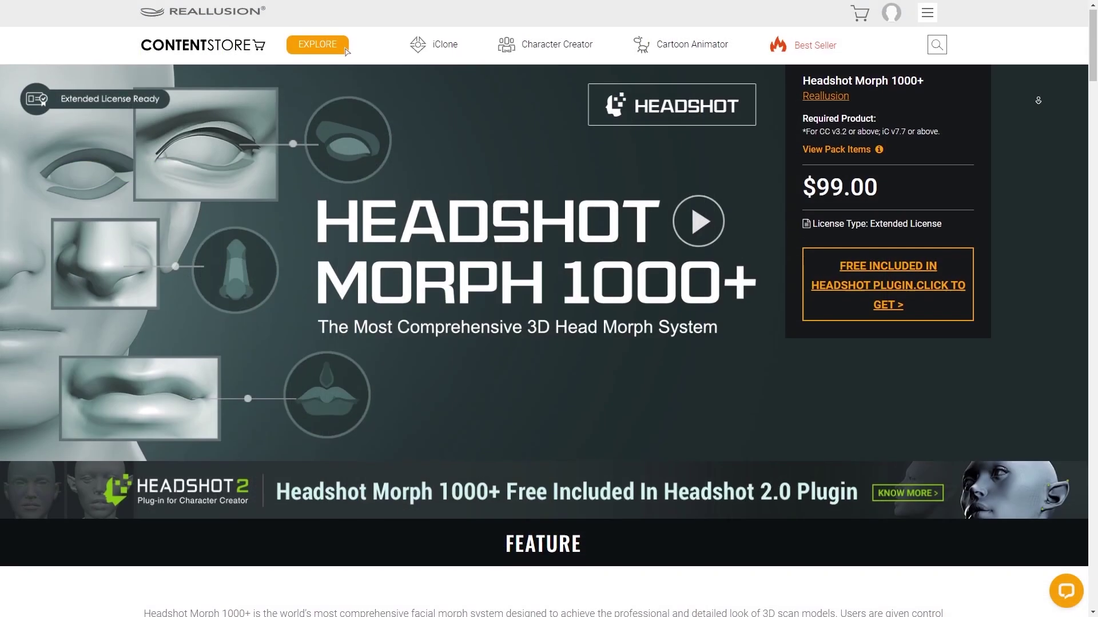
{"action": "scroll", "coordinate": [346, 24], "scroll_direction": "down", "scroll_amount": 3}
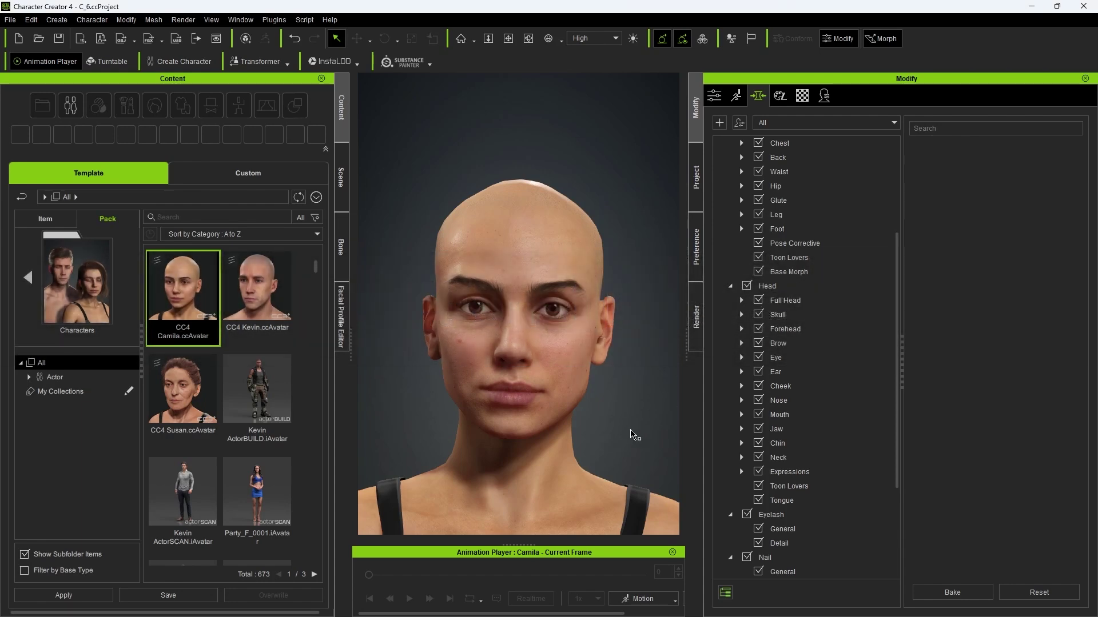
Replace the actor's eyes with Eyes_03 from the Actor > Eye items.
{"action": "left_click", "coordinate": [63, 217]}
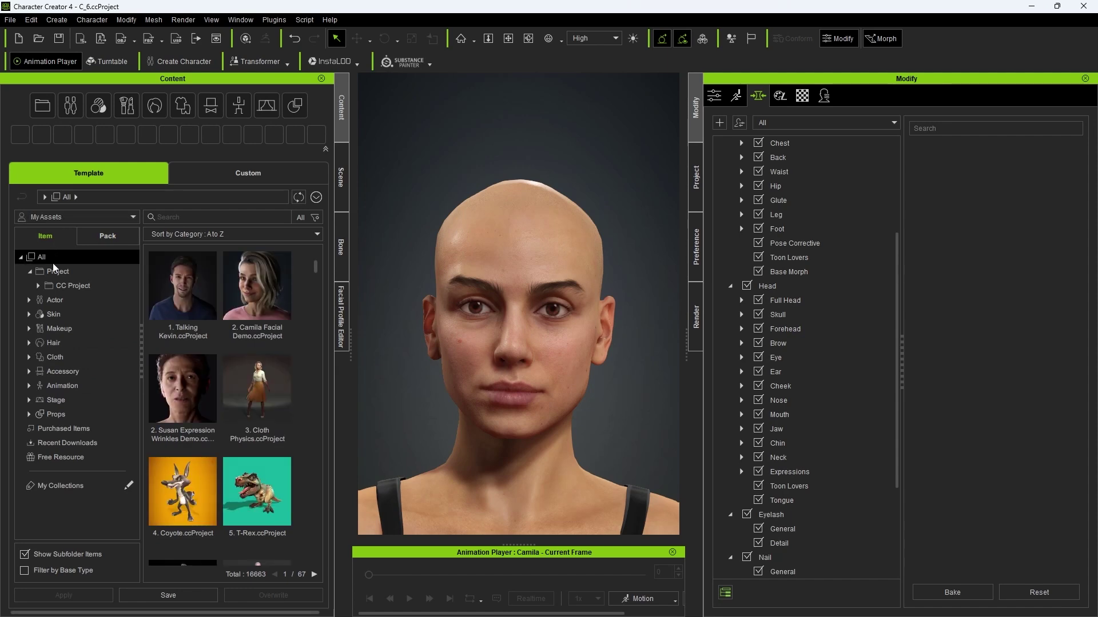
{"action": "left_click", "coordinate": [30, 300]}
{"action": "left_click", "coordinate": [62, 429]}
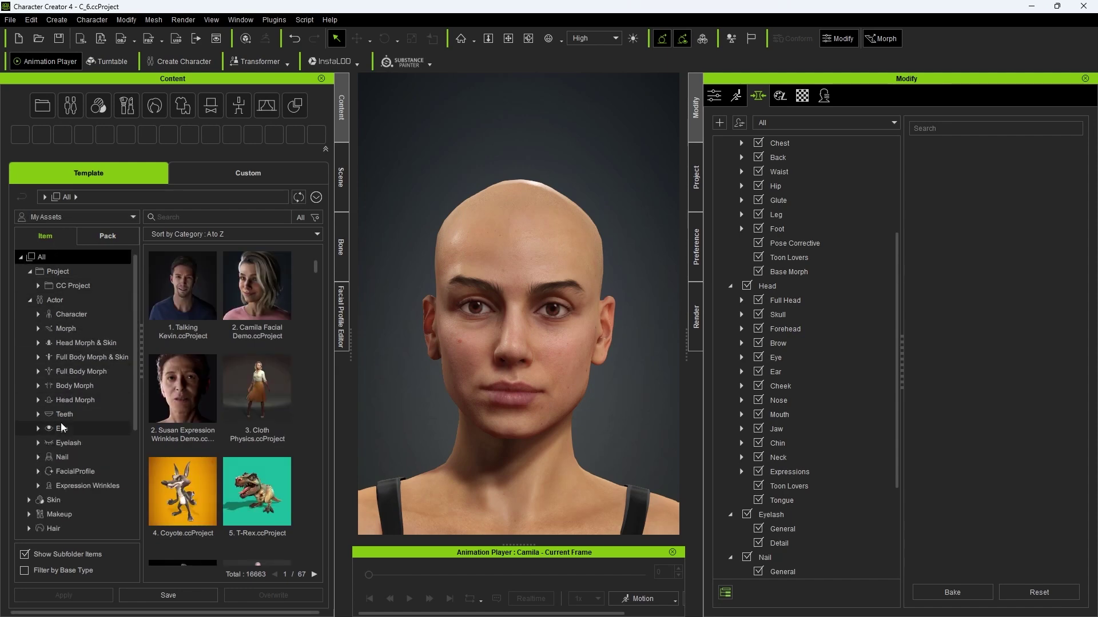
{"action": "double_click", "coordinate": [172, 384]}
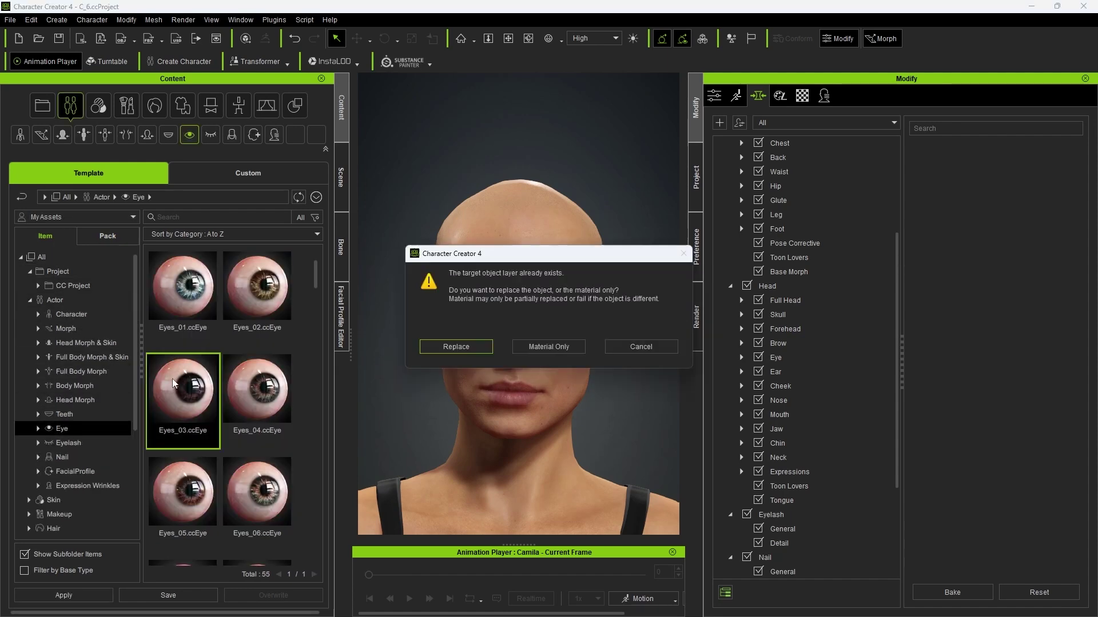
{"action": "left_click", "coordinate": [445, 346]}
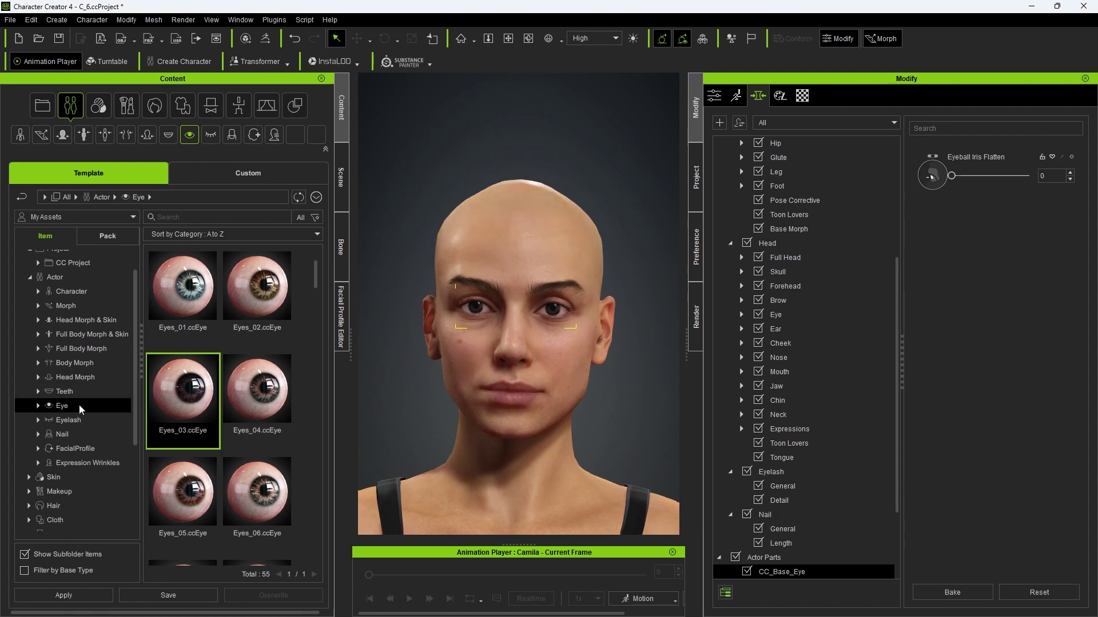
Search the hairstyles for Curly_fringe and apply Curly fringe.rlHair.
{"action": "scroll", "coordinate": [78, 404], "scroll_direction": "down", "scroll_amount": 3}
{"action": "left_click", "coordinate": [77, 447]}
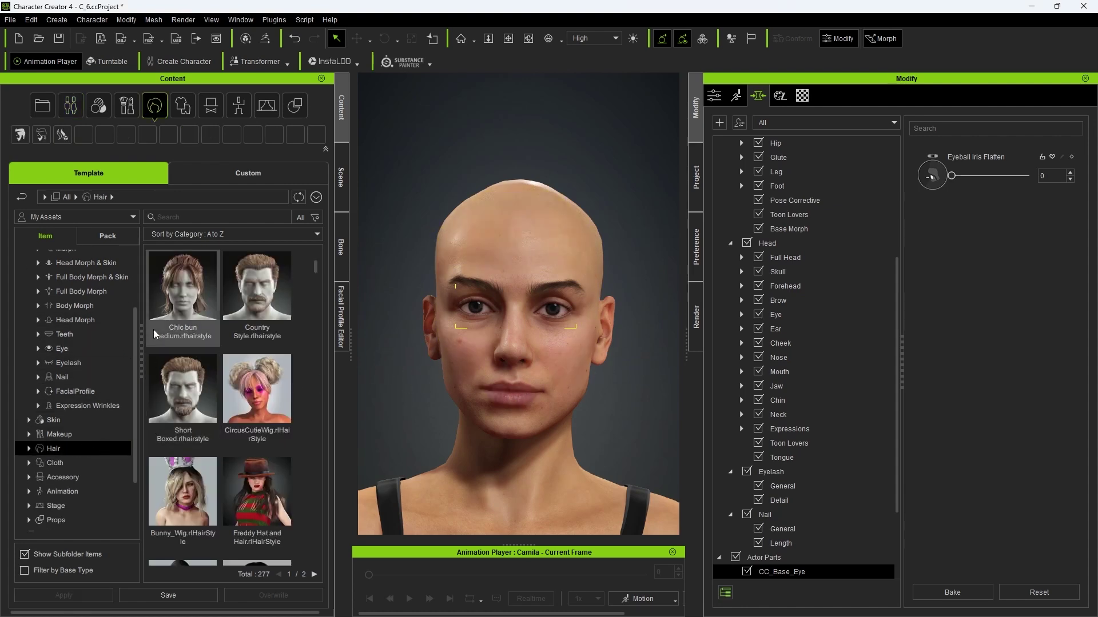
{"action": "left_click", "coordinate": [177, 216]}
{"action": "type", "text": "c"}
{"action": "left_click", "coordinate": [182, 232]}
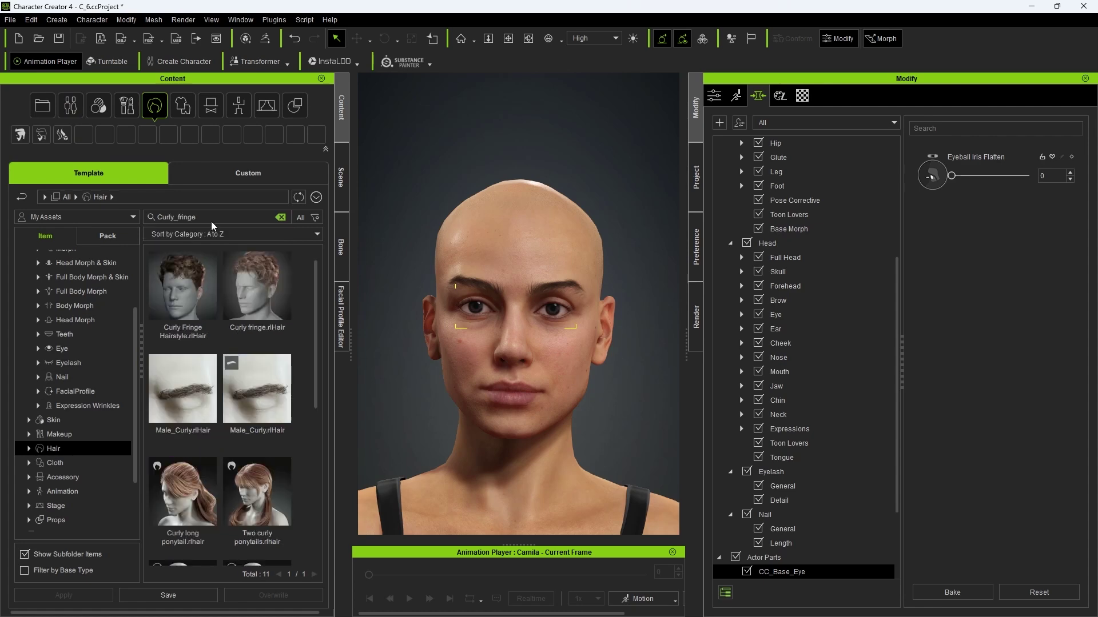
{"action": "double_click", "coordinate": [265, 297]}
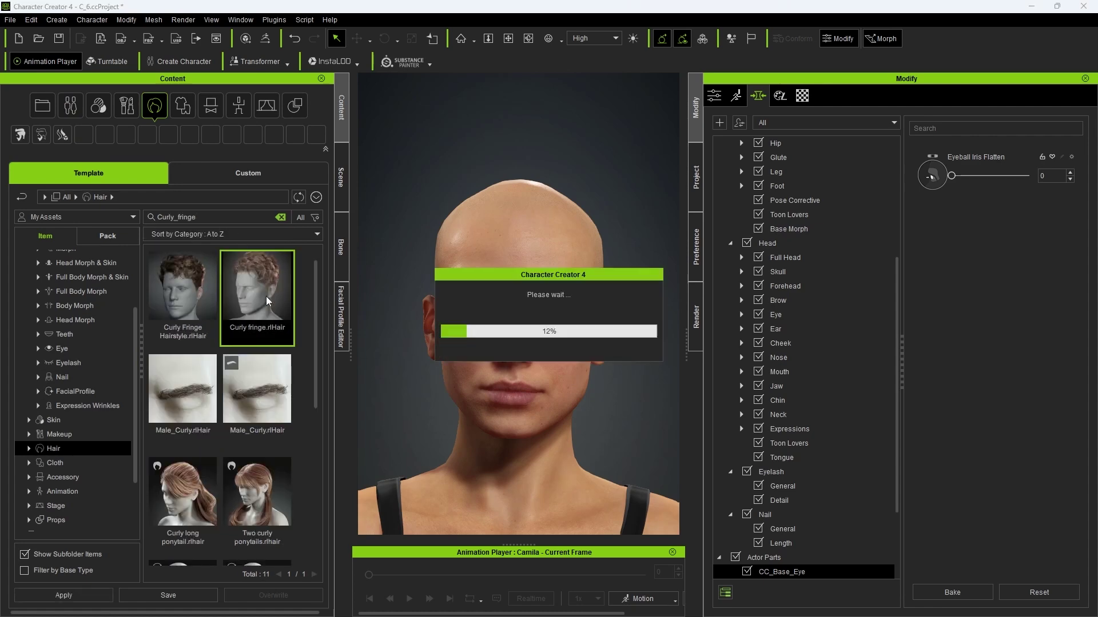
{"action": "left_click", "coordinate": [82, 433]}
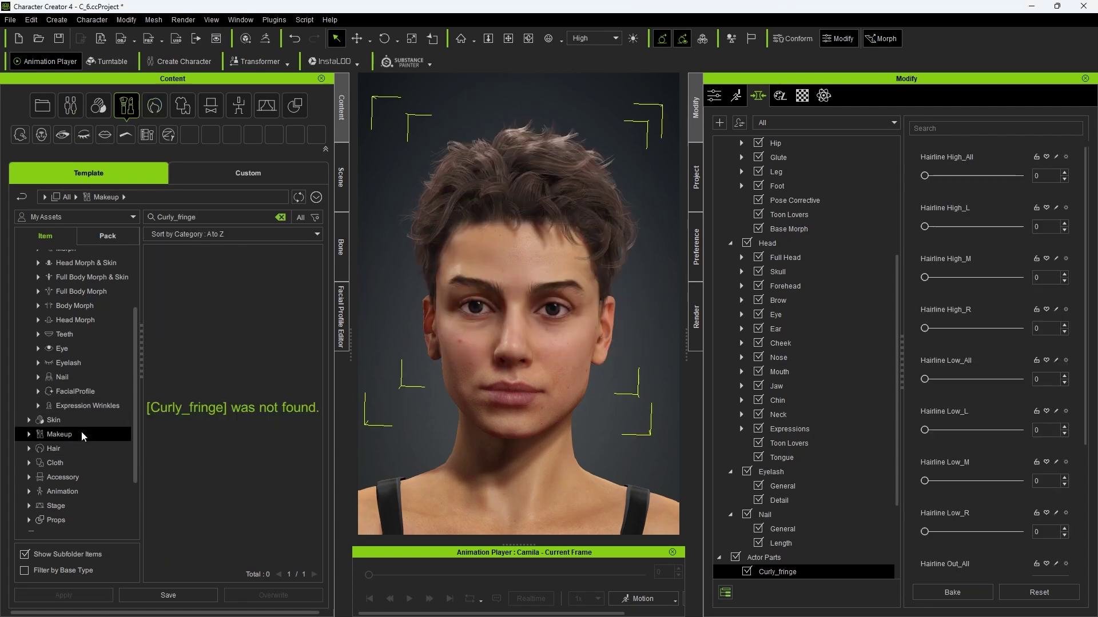
Clear the leftover hair search and apply the Cordial makeup preset to the face.
{"action": "left_click", "coordinate": [281, 217]}
{"action": "double_click", "coordinate": [173, 270]}
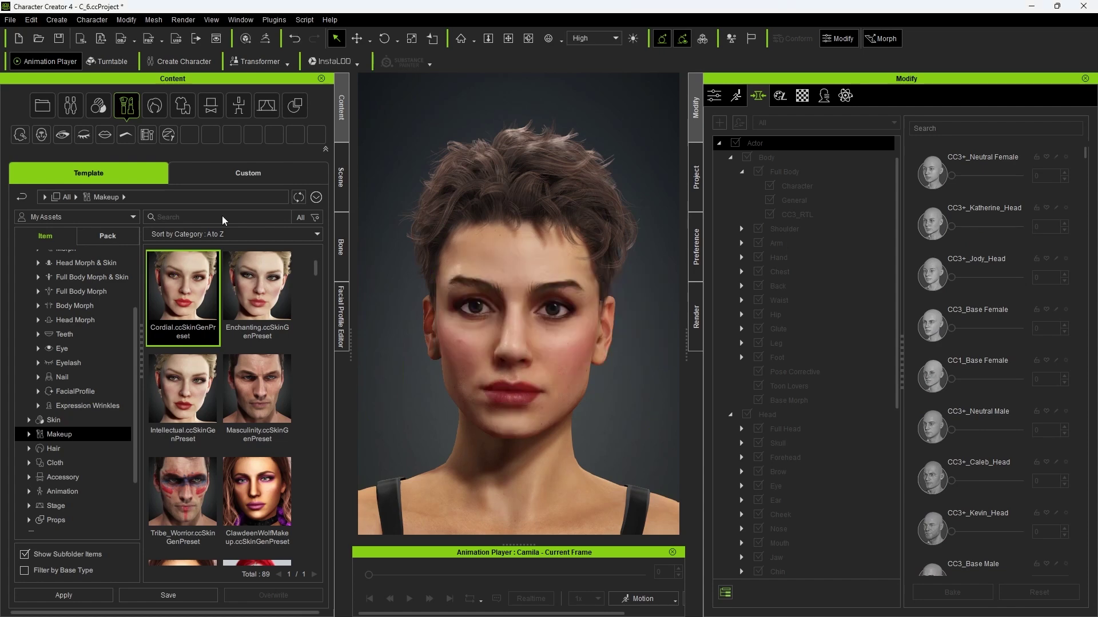
{"action": "scroll", "coordinate": [652, 227], "scroll_direction": "down", "scroll_amount": 5}
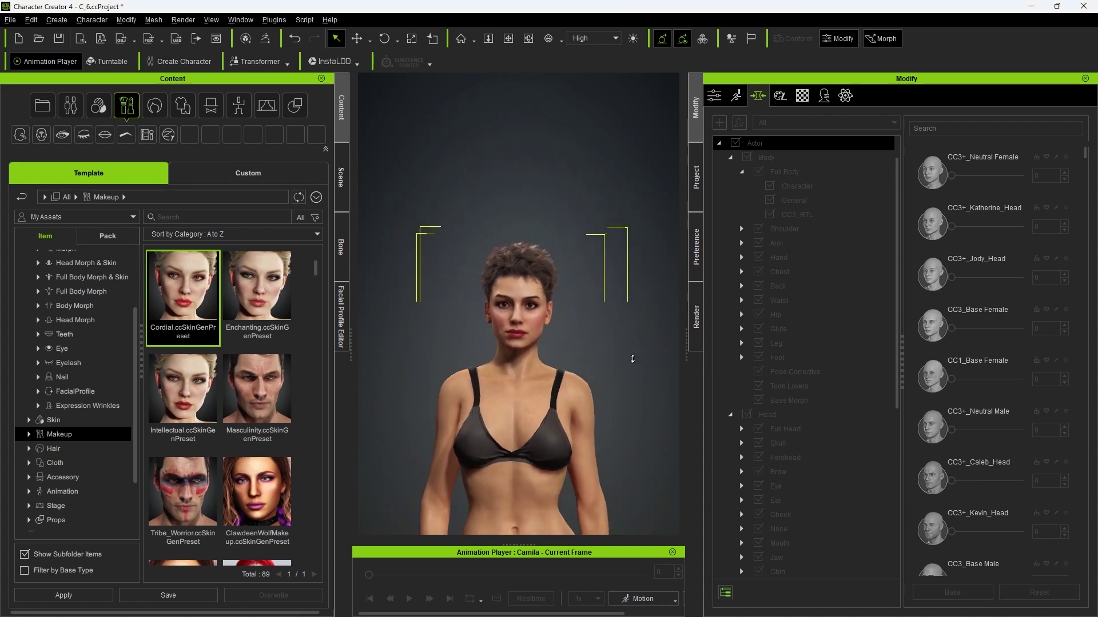
{"action": "scroll", "coordinate": [626, 240], "scroll_direction": "down", "scroll_amount": 3}
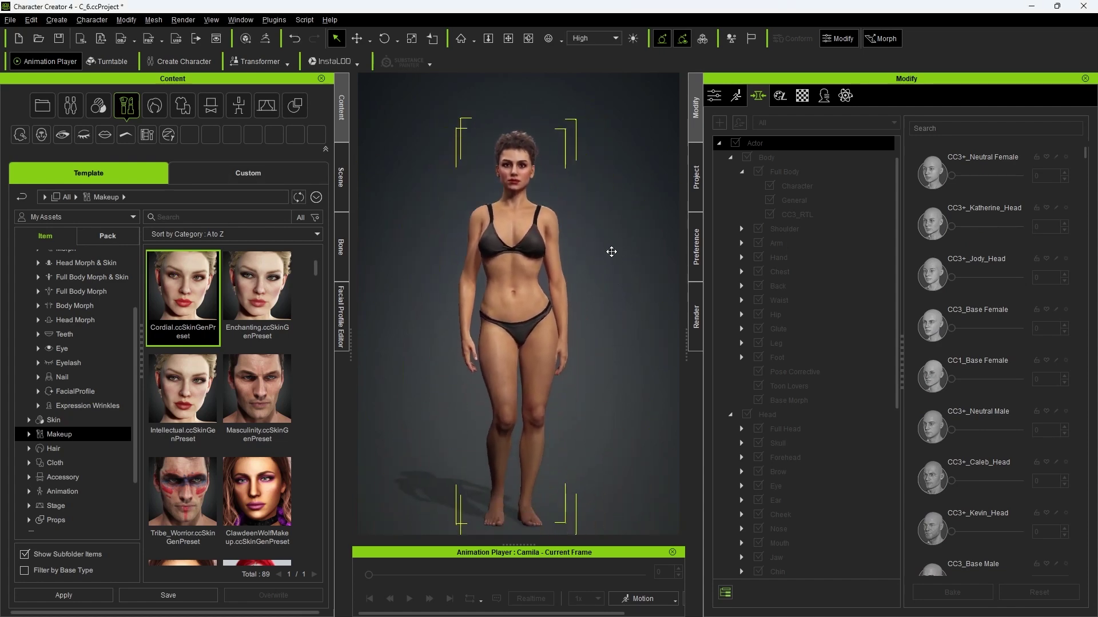
{"action": "left_click", "coordinate": [55, 463]}
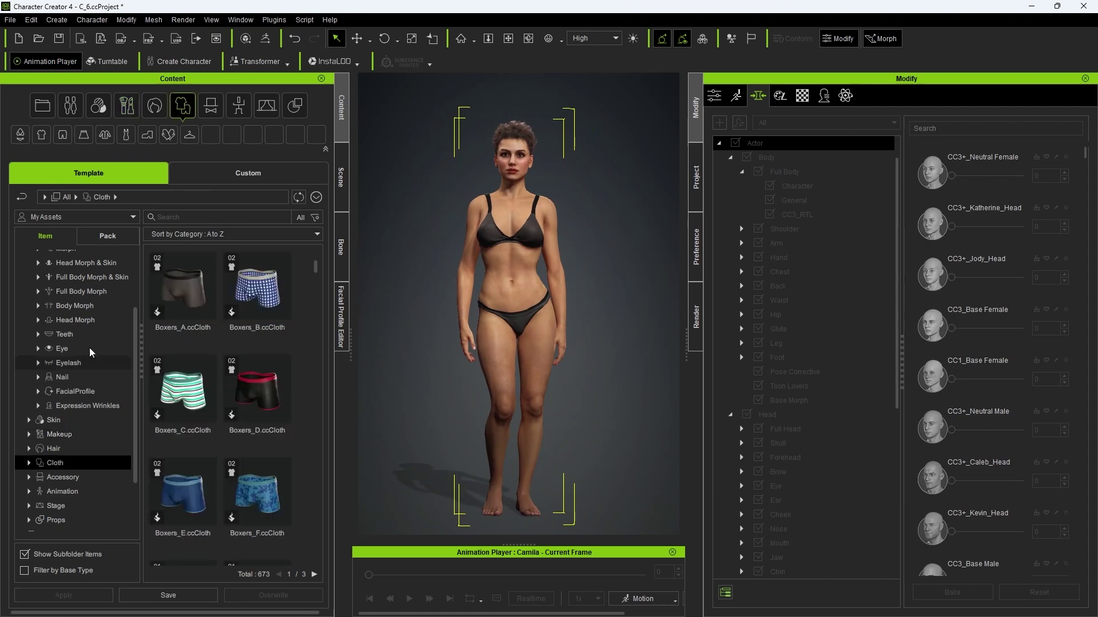
Apply the F_Jeans_Ensemble_H outfit, accepting SkinGen off, and add F_KB Velvet Boots_H.
{"action": "left_click", "coordinate": [186, 217]}
{"action": "left_click", "coordinate": [188, 248]}
{"action": "double_click", "coordinate": [193, 274]}
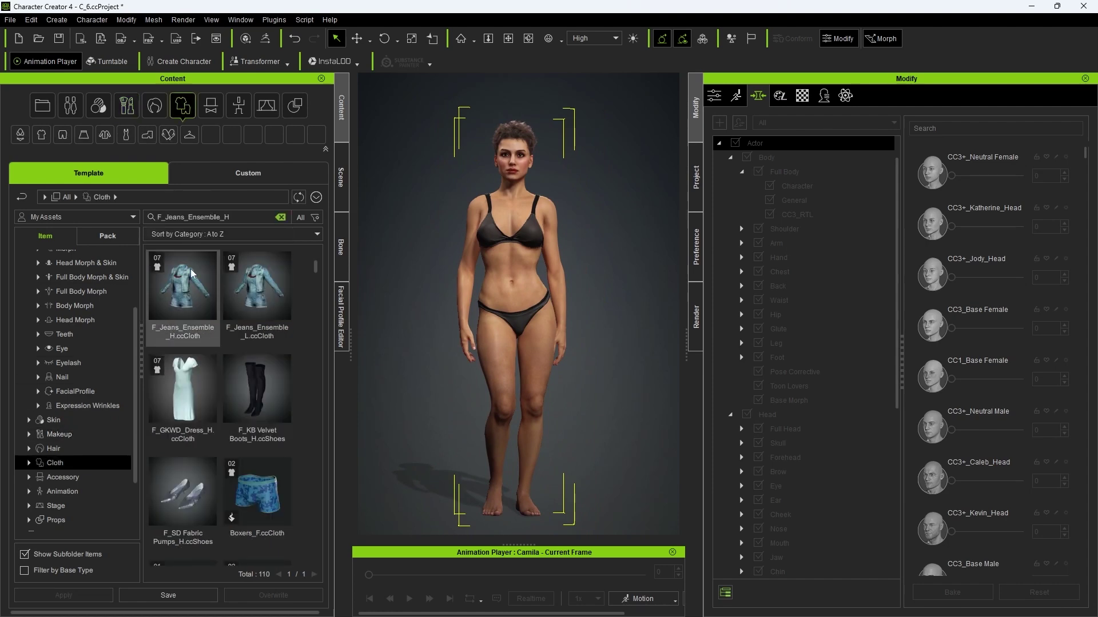
{"action": "left_click", "coordinate": [573, 343]}
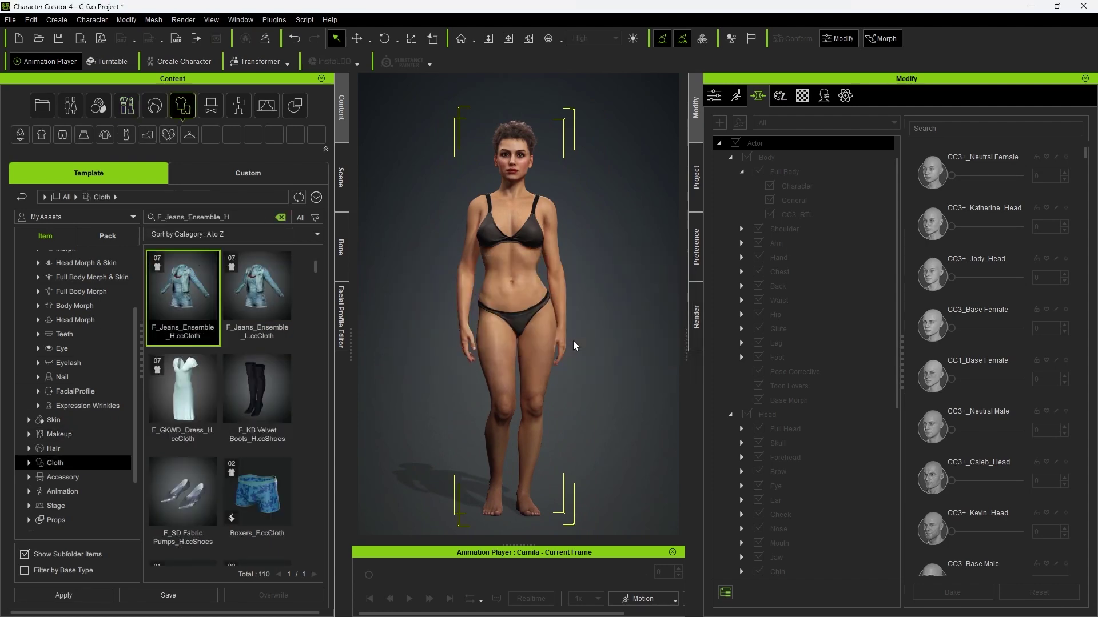
{"action": "double_click", "coordinate": [272, 410]}
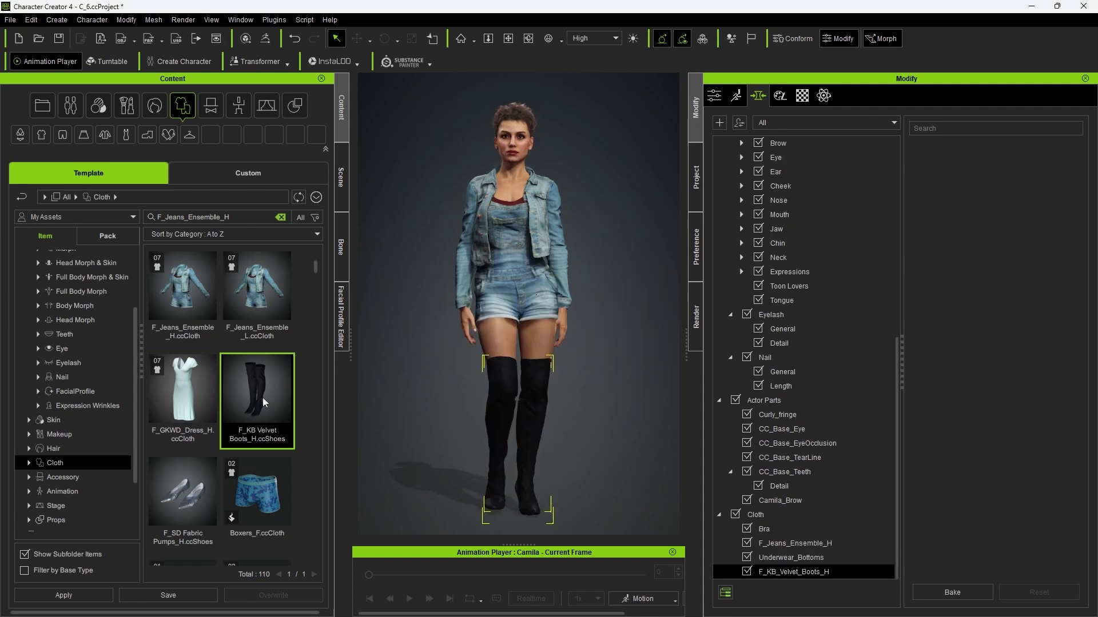
{"action": "right_click_drag", "start_coordinate": [426, 366], "coordinate": [450, 335]}
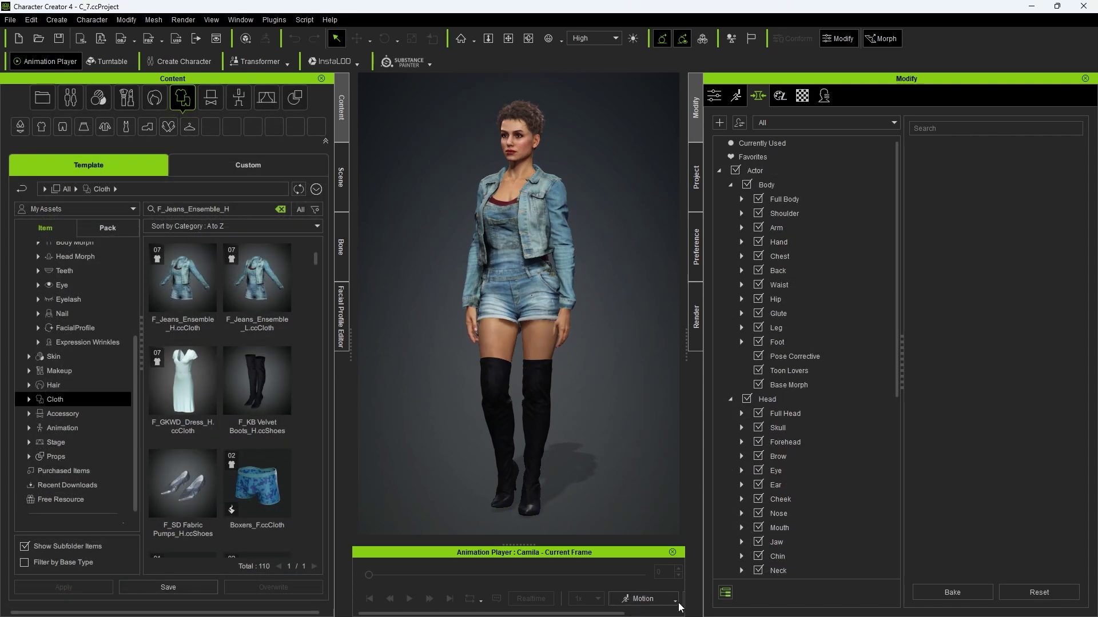
Load the Acting > Female > Posing_F motion onto the actor.
{"action": "left_click", "coordinate": [641, 598]}
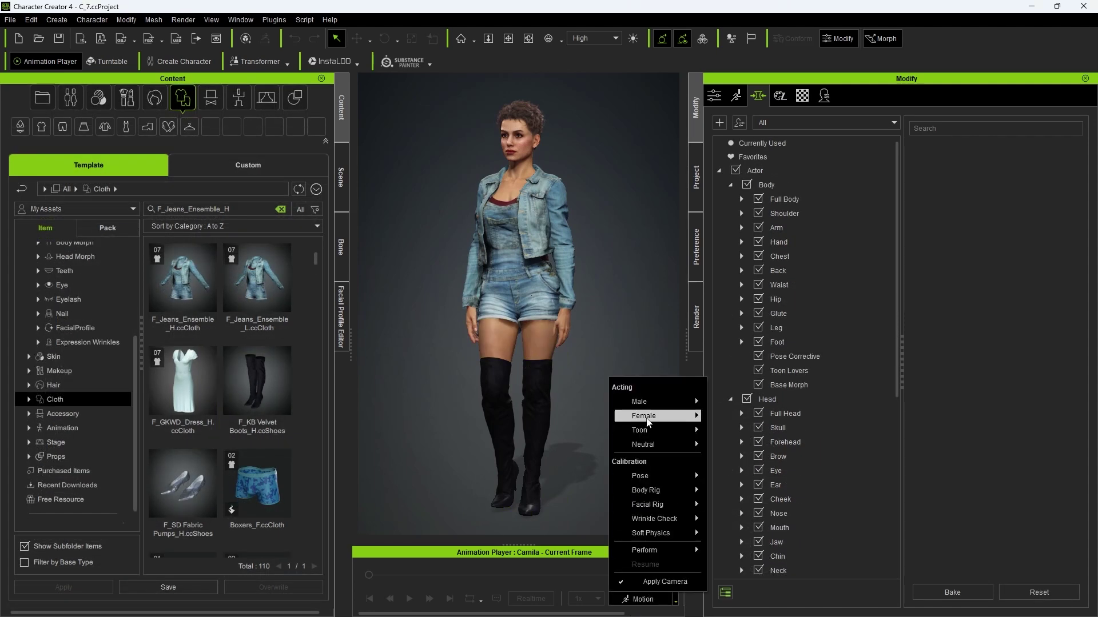
{"action": "mouse_move", "coordinate": [681, 415]}
{"action": "left_click", "coordinate": [739, 479]}
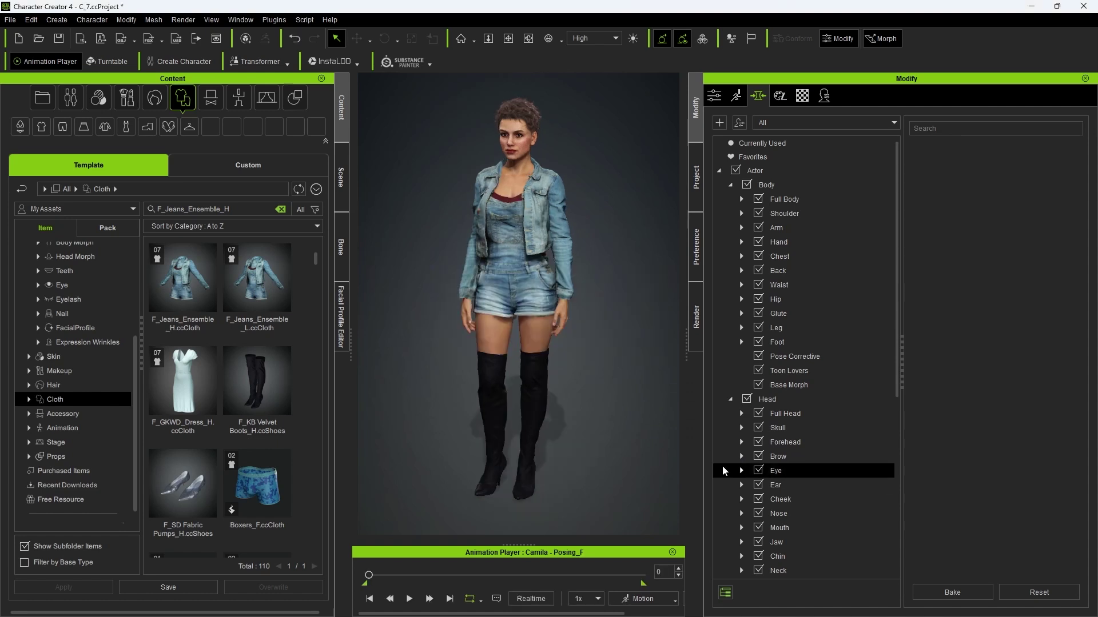
Play the motion, pause at frame 715, and scrub ahead to a later frame.
{"action": "left_click", "coordinate": [410, 598]}
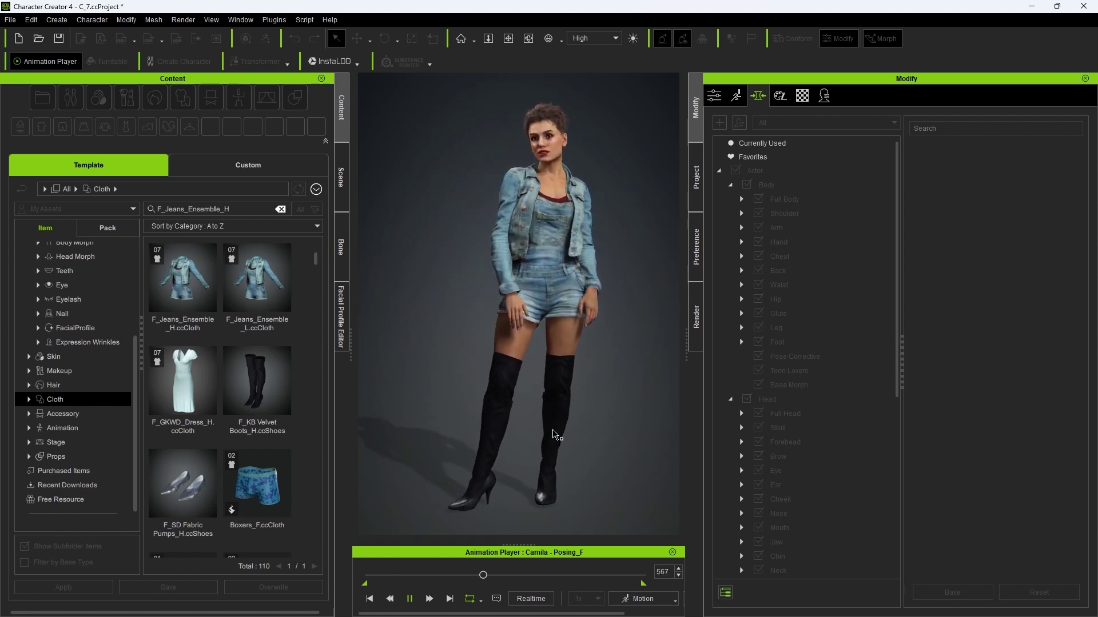
{"action": "left_click", "coordinate": [409, 599]}
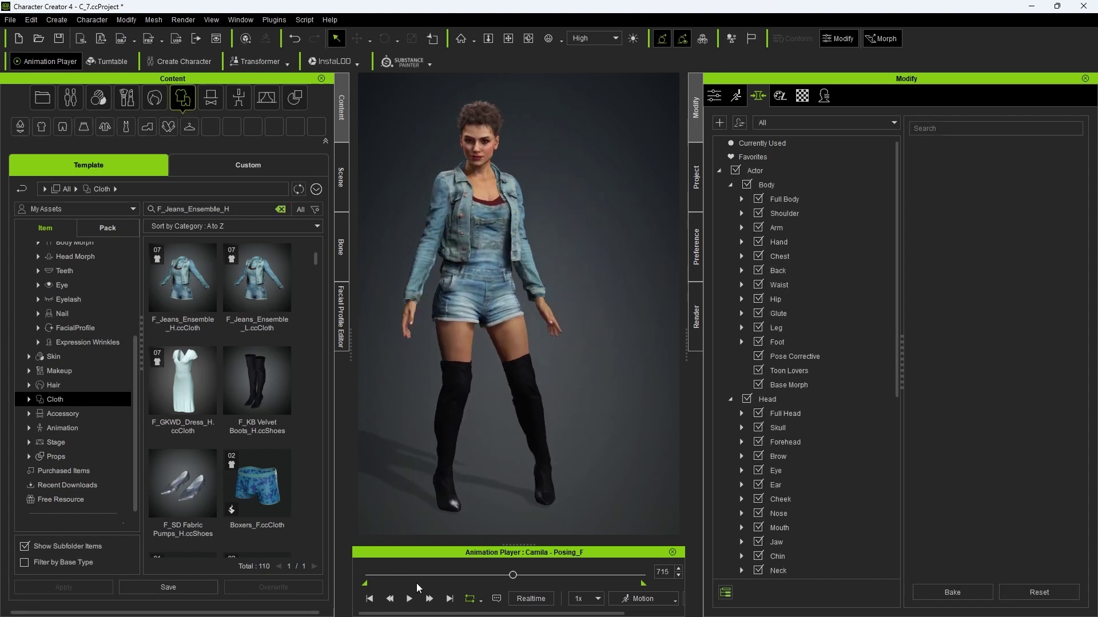
{"action": "left_click_drag", "start_coordinate": [514, 575], "coordinate": [579, 574]}
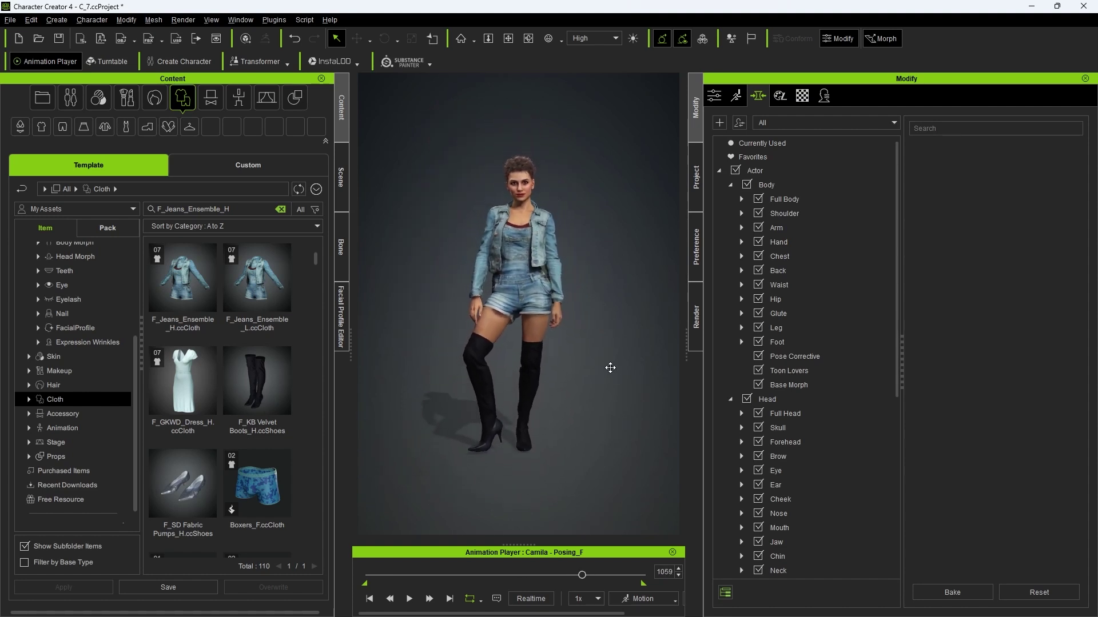
Save the actor into the Custom Actor library as an avatar named 'Avatar'.
{"action": "left_click", "coordinate": [256, 164]}
{"action": "left_click", "coordinate": [281, 209]}
{"action": "left_click", "coordinate": [80, 262]}
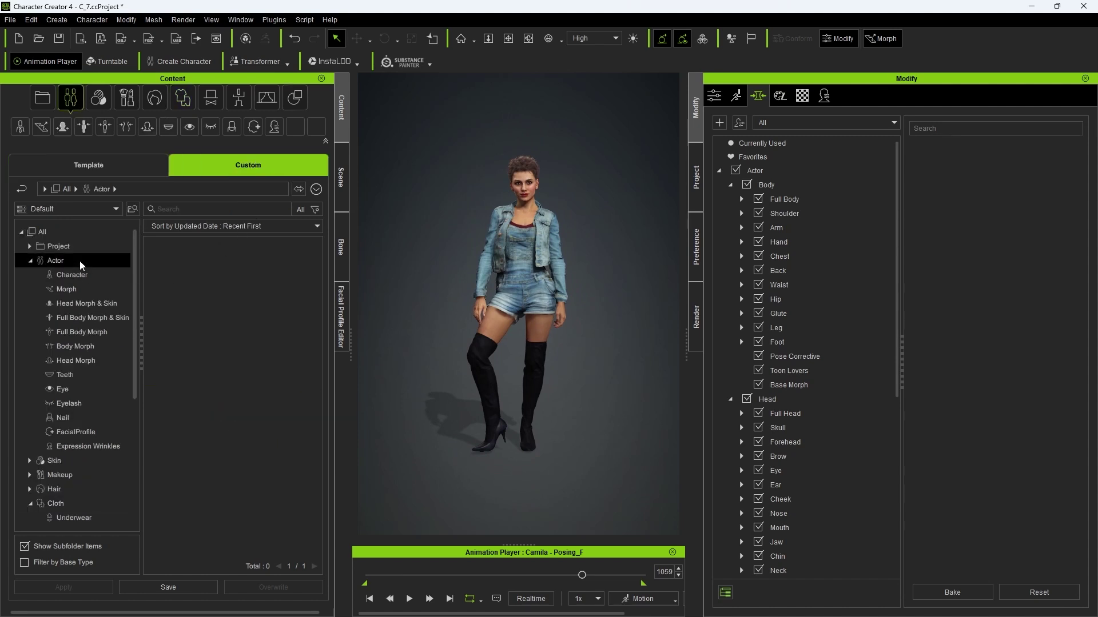
{"action": "left_click", "coordinate": [166, 588]}
{"action": "left_click", "coordinate": [548, 378]}
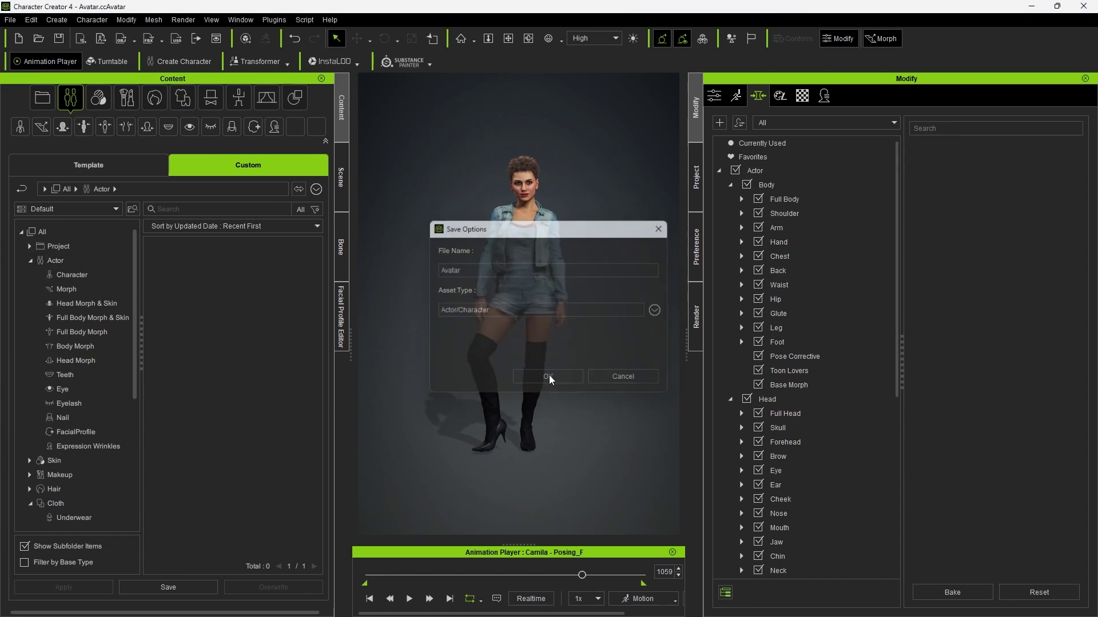